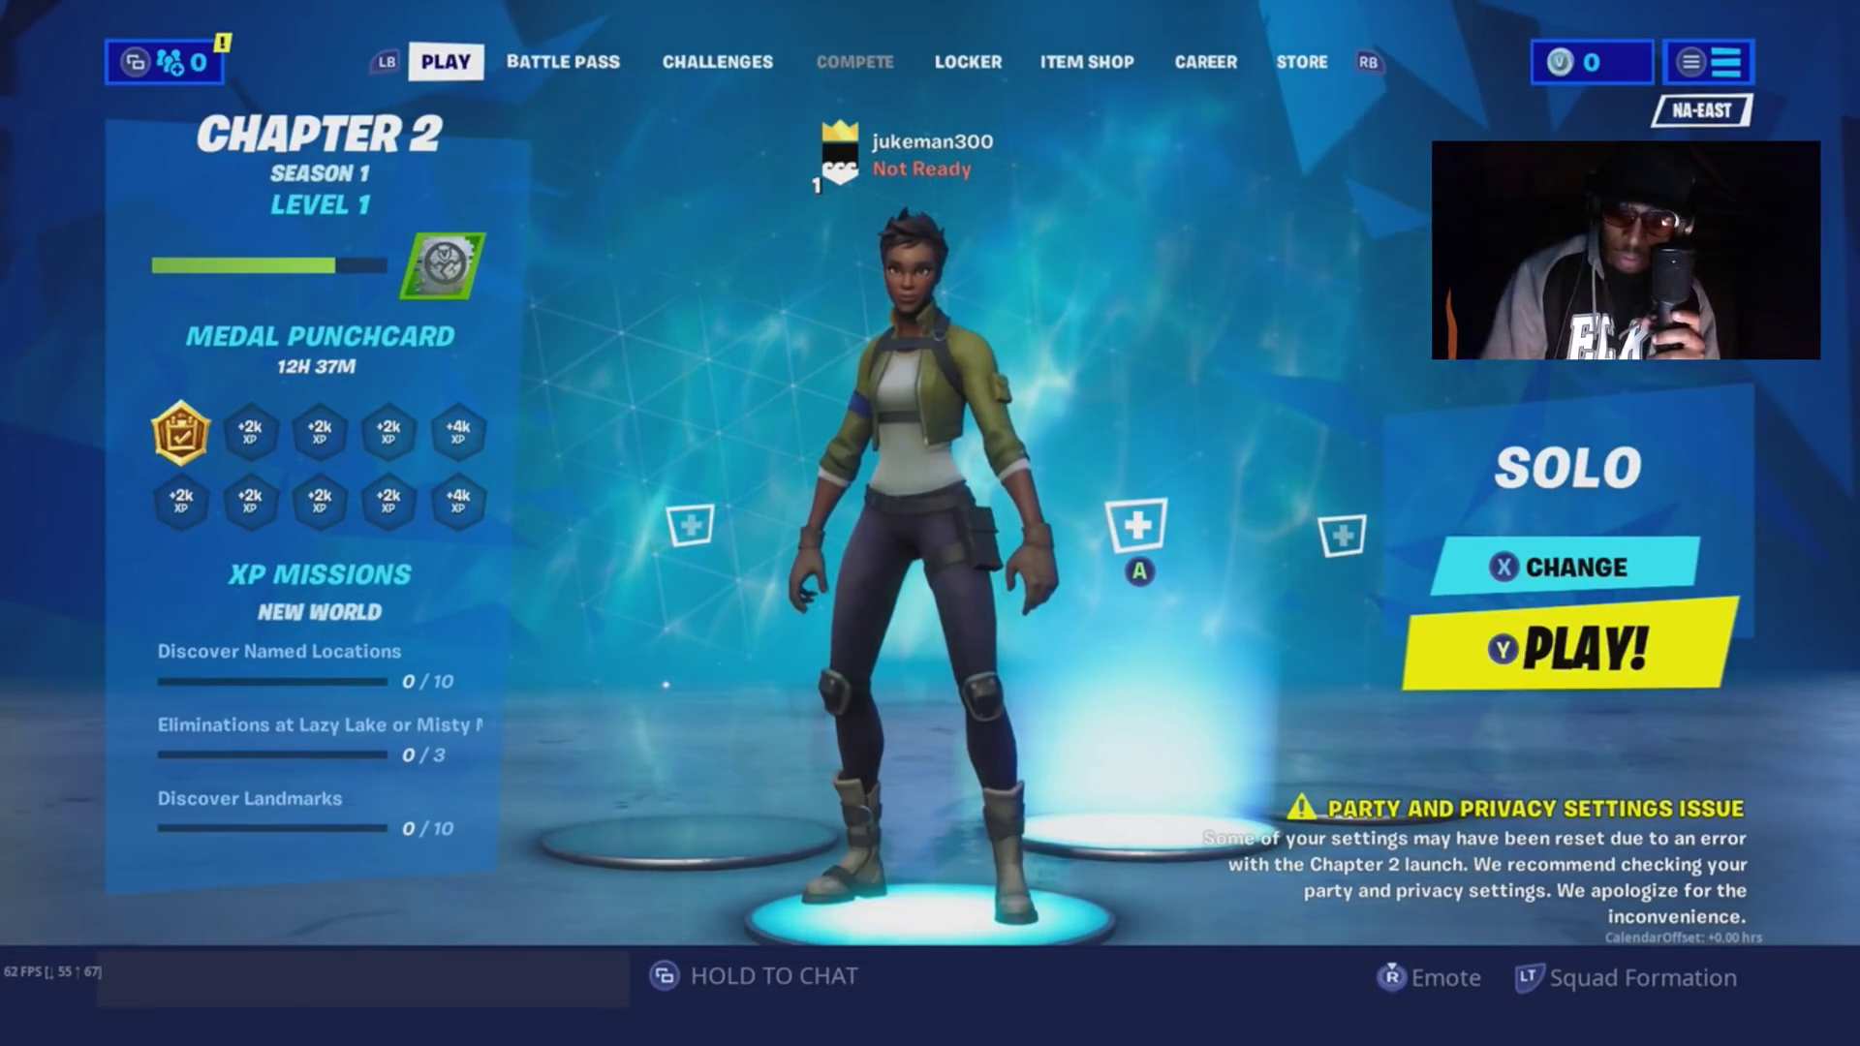
Bring up the Xbox guide over Fortnite and launch Settings from the System tab
{"action": "key", "text": "super"}
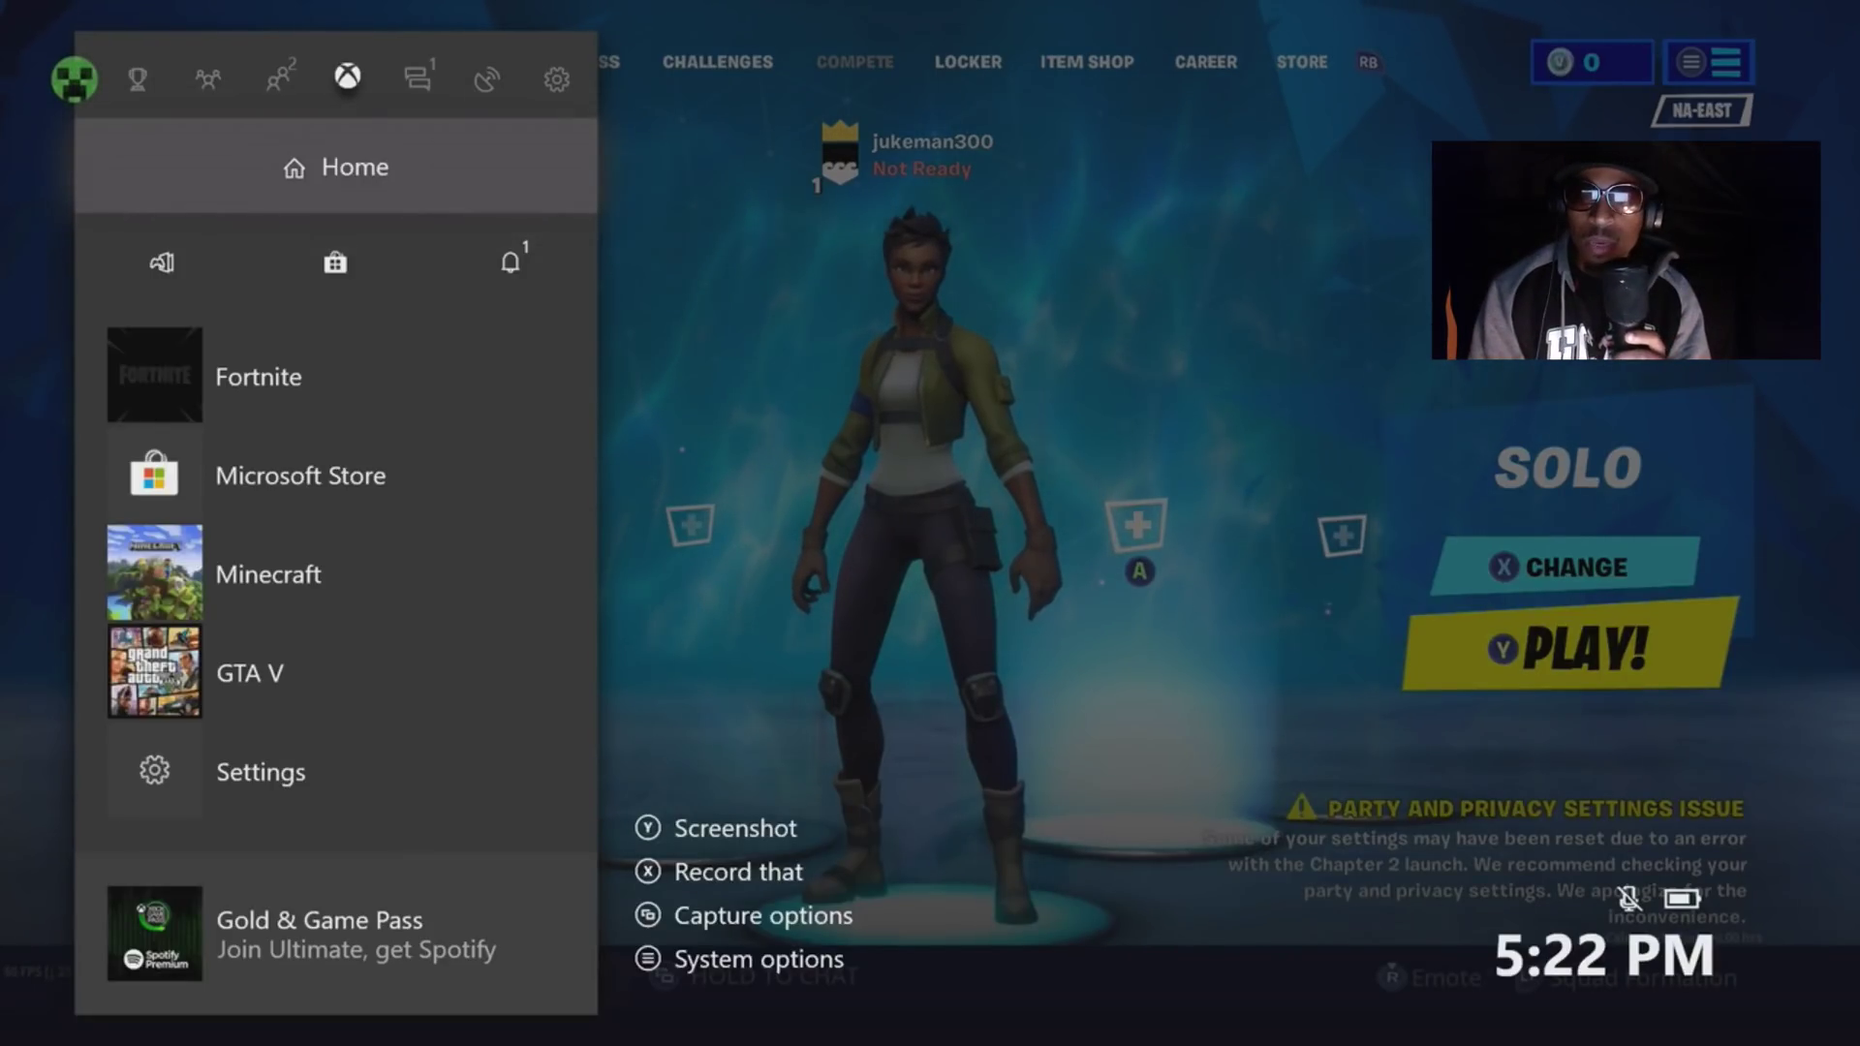
{"action": "key", "text": "Right"}
{"action": "key", "text": "Right"}
{"action": "key", "text": "Right"}
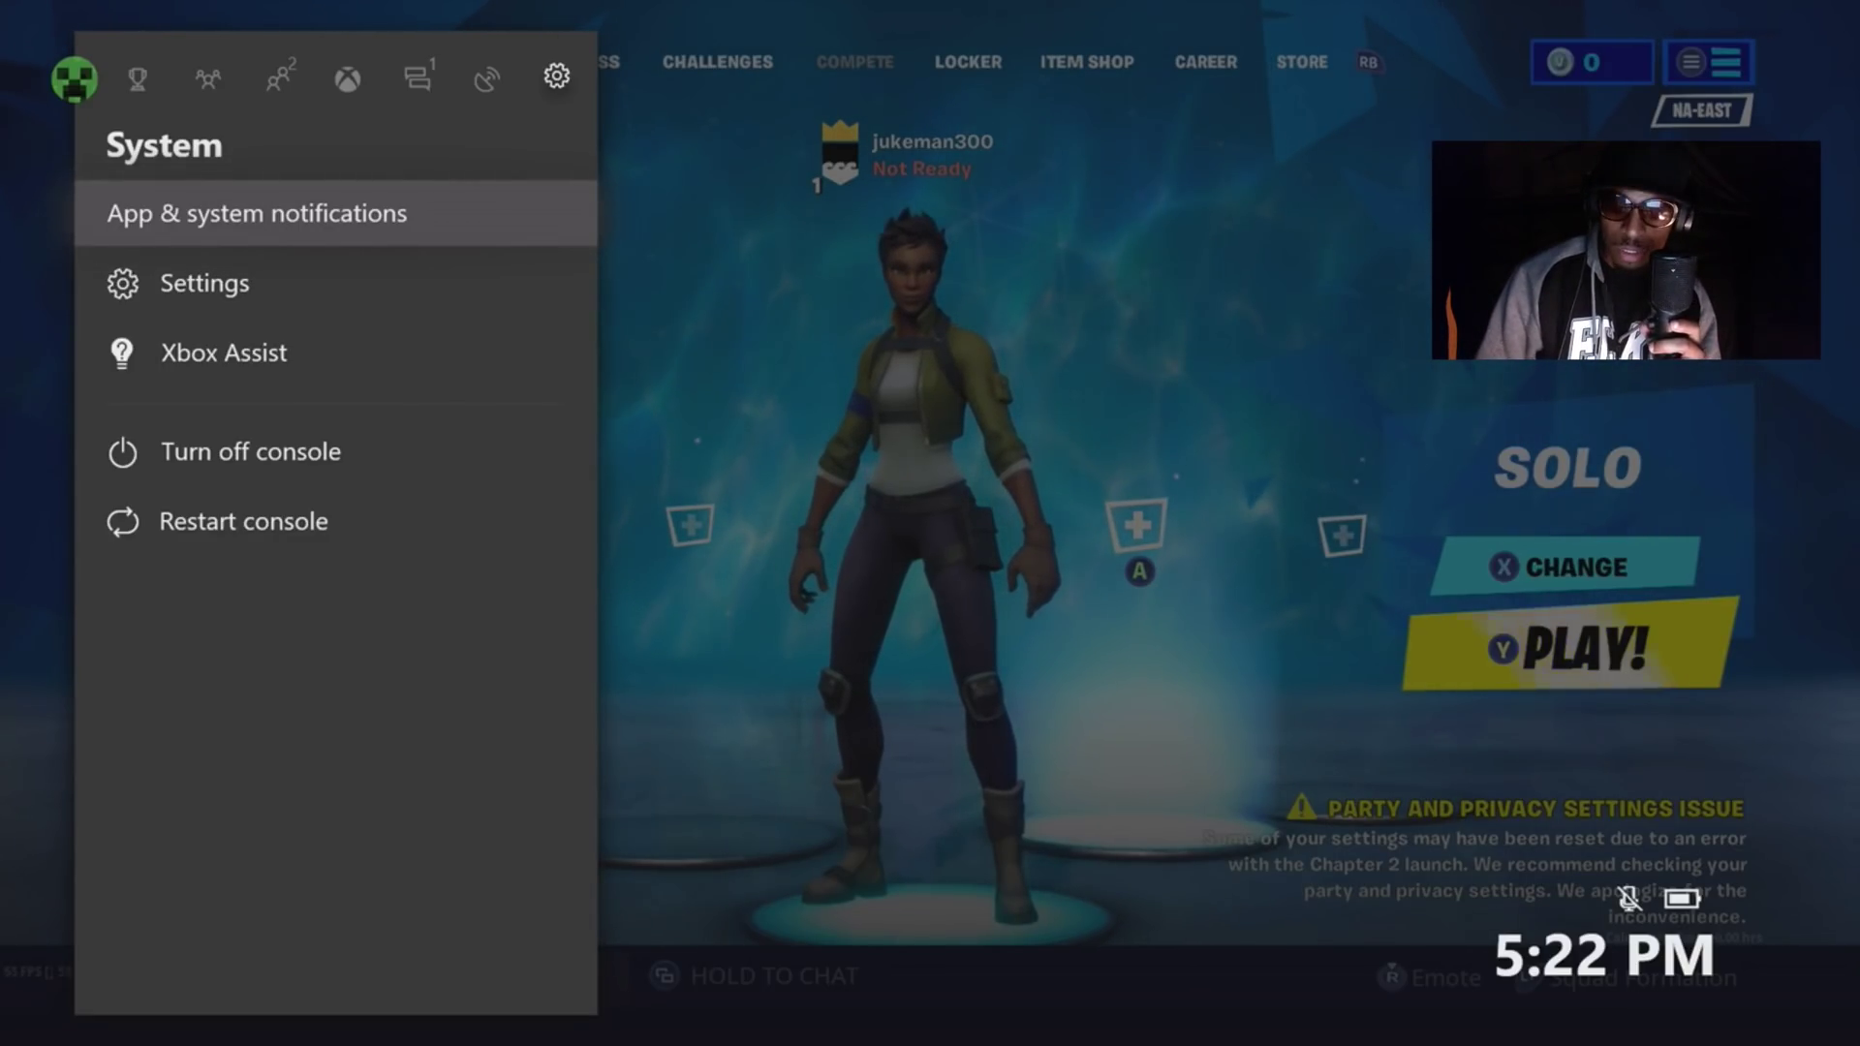
{"action": "key", "text": "Down"}
{"action": "key", "text": "Down"}
{"action": "key", "text": "Up"}
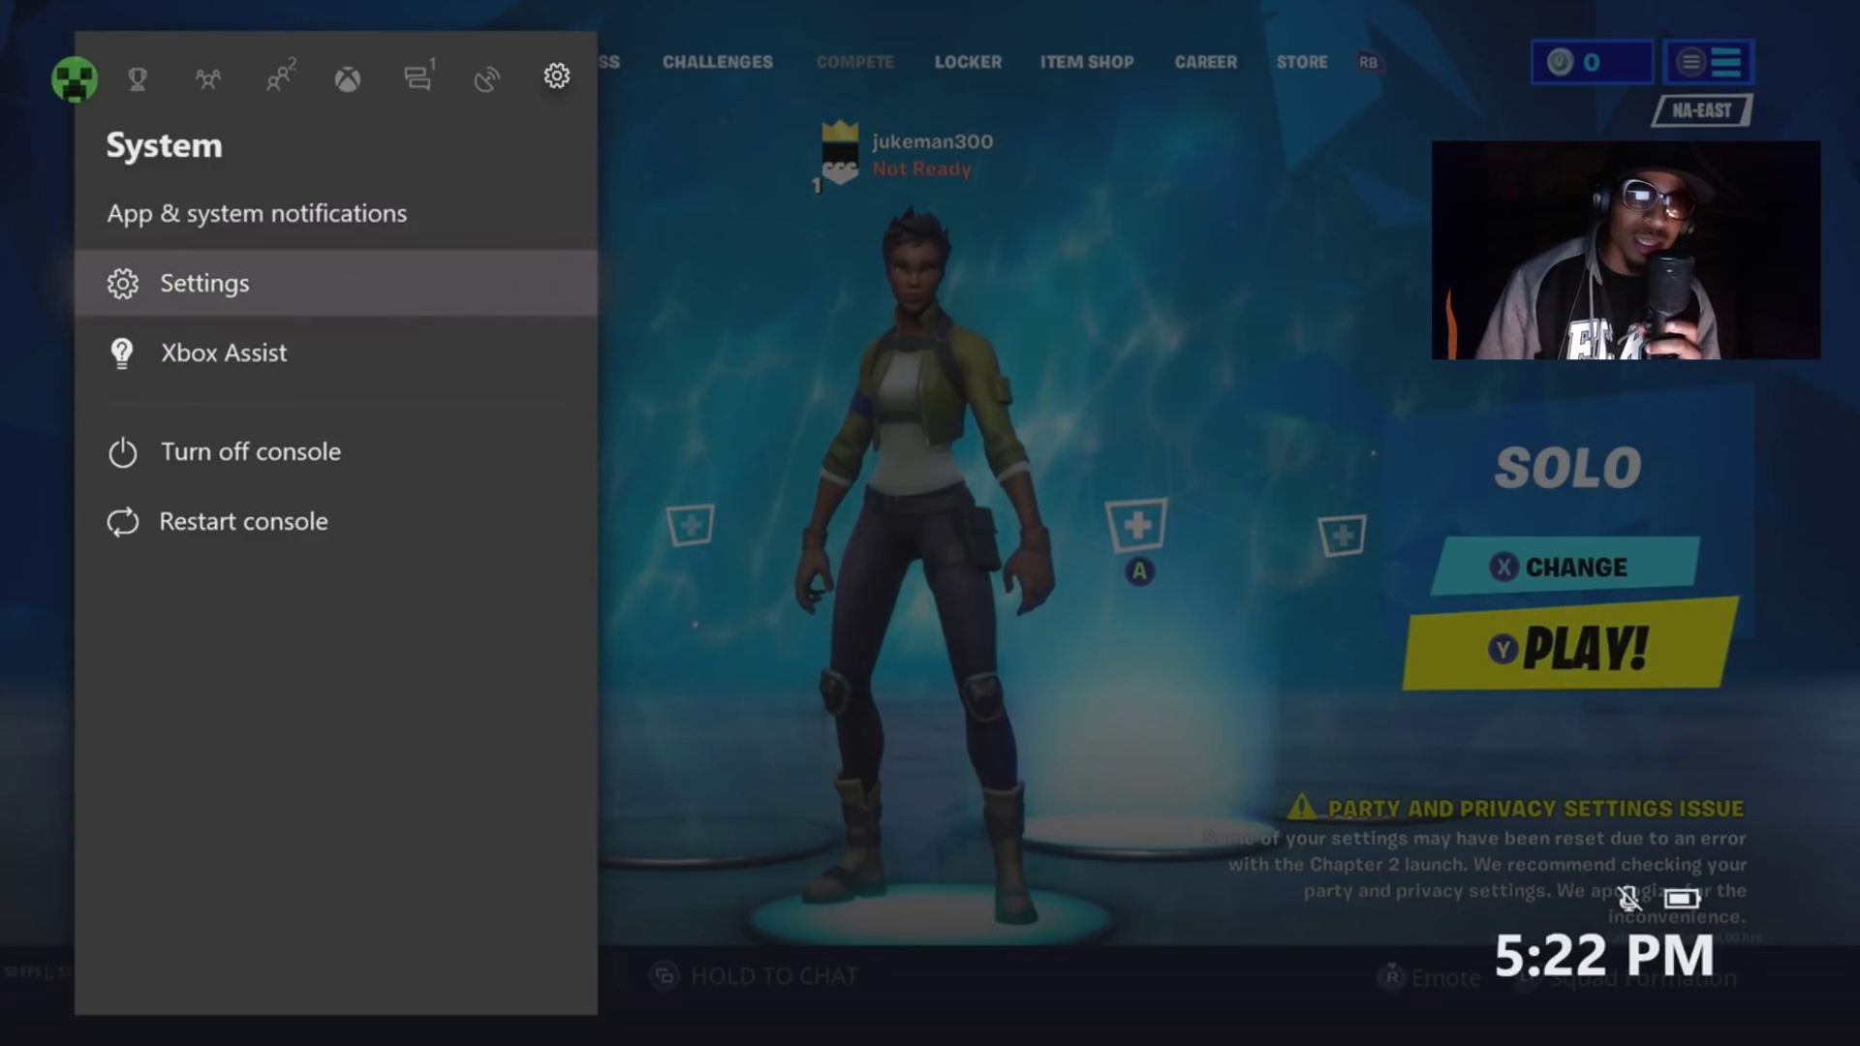
{"action": "key", "text": "Return"}
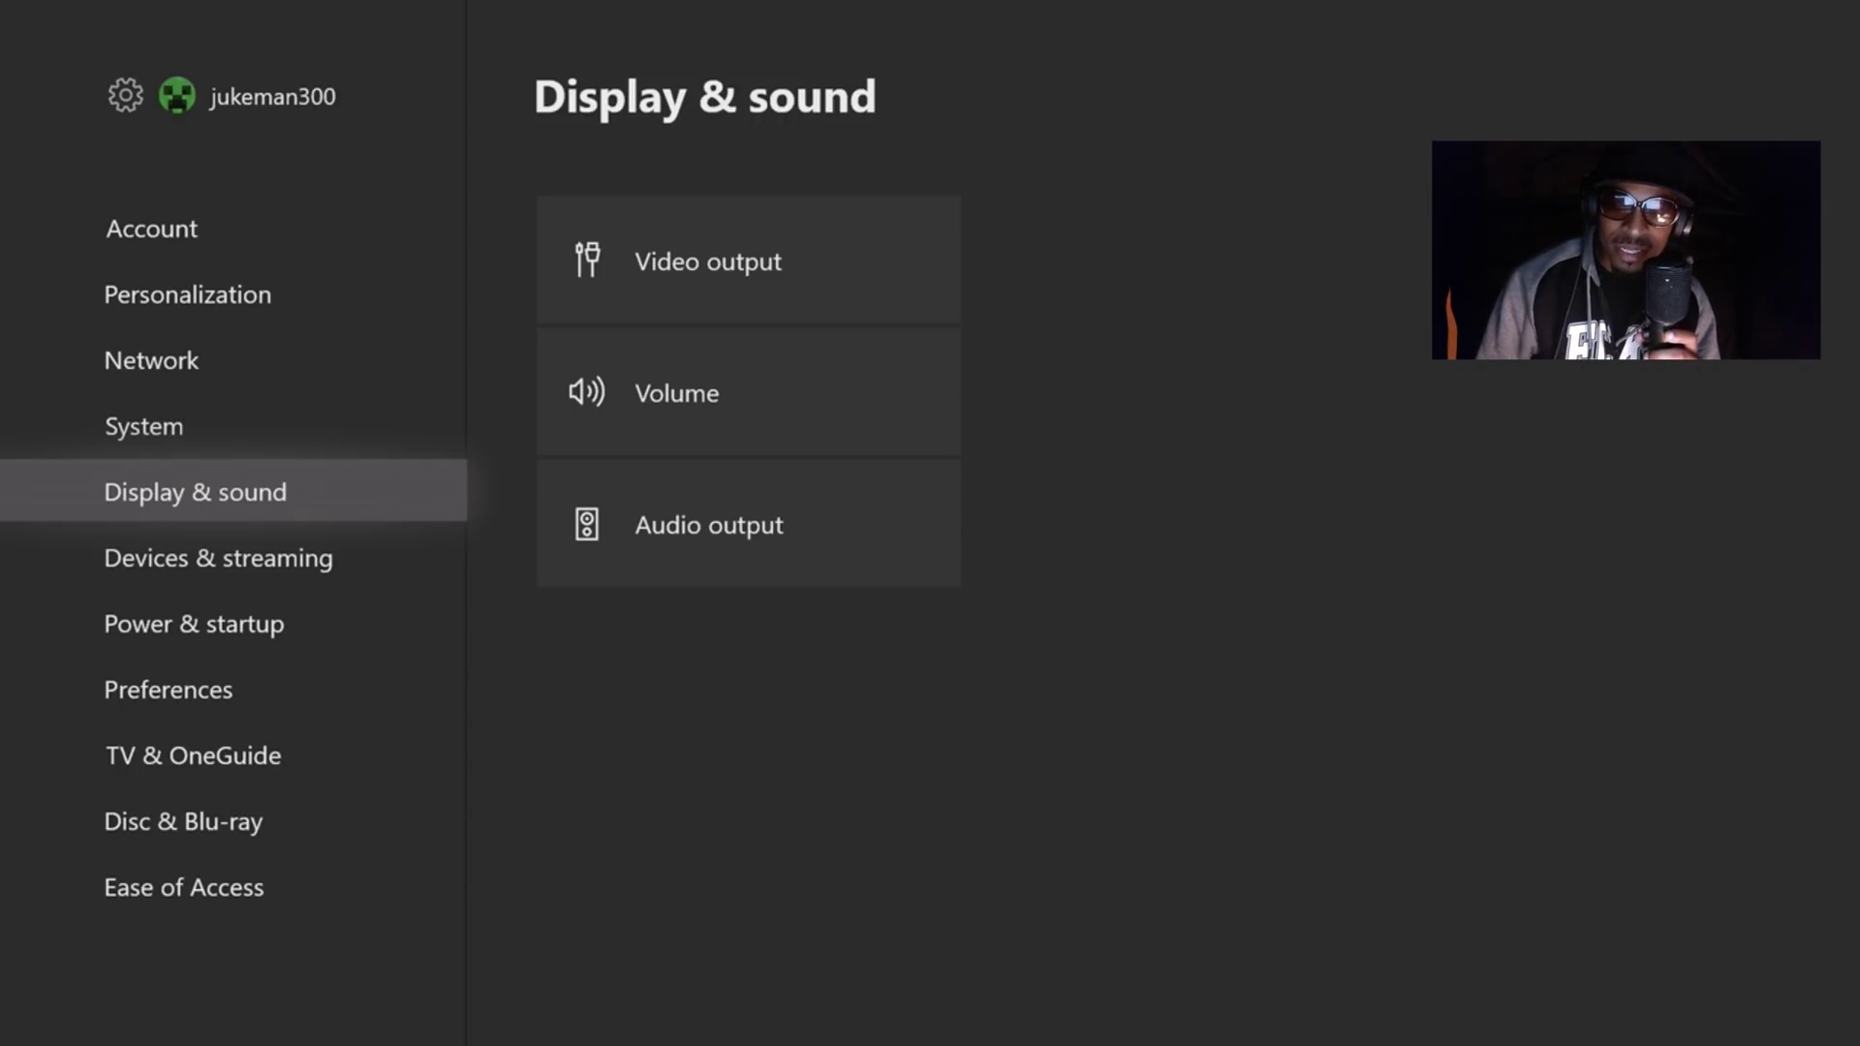
Browse the settings categories, then open Audio output under Display & sound
{"action": "key", "text": "Down"}
{"action": "key", "text": "Up"}
{"action": "key", "text": "Up"}
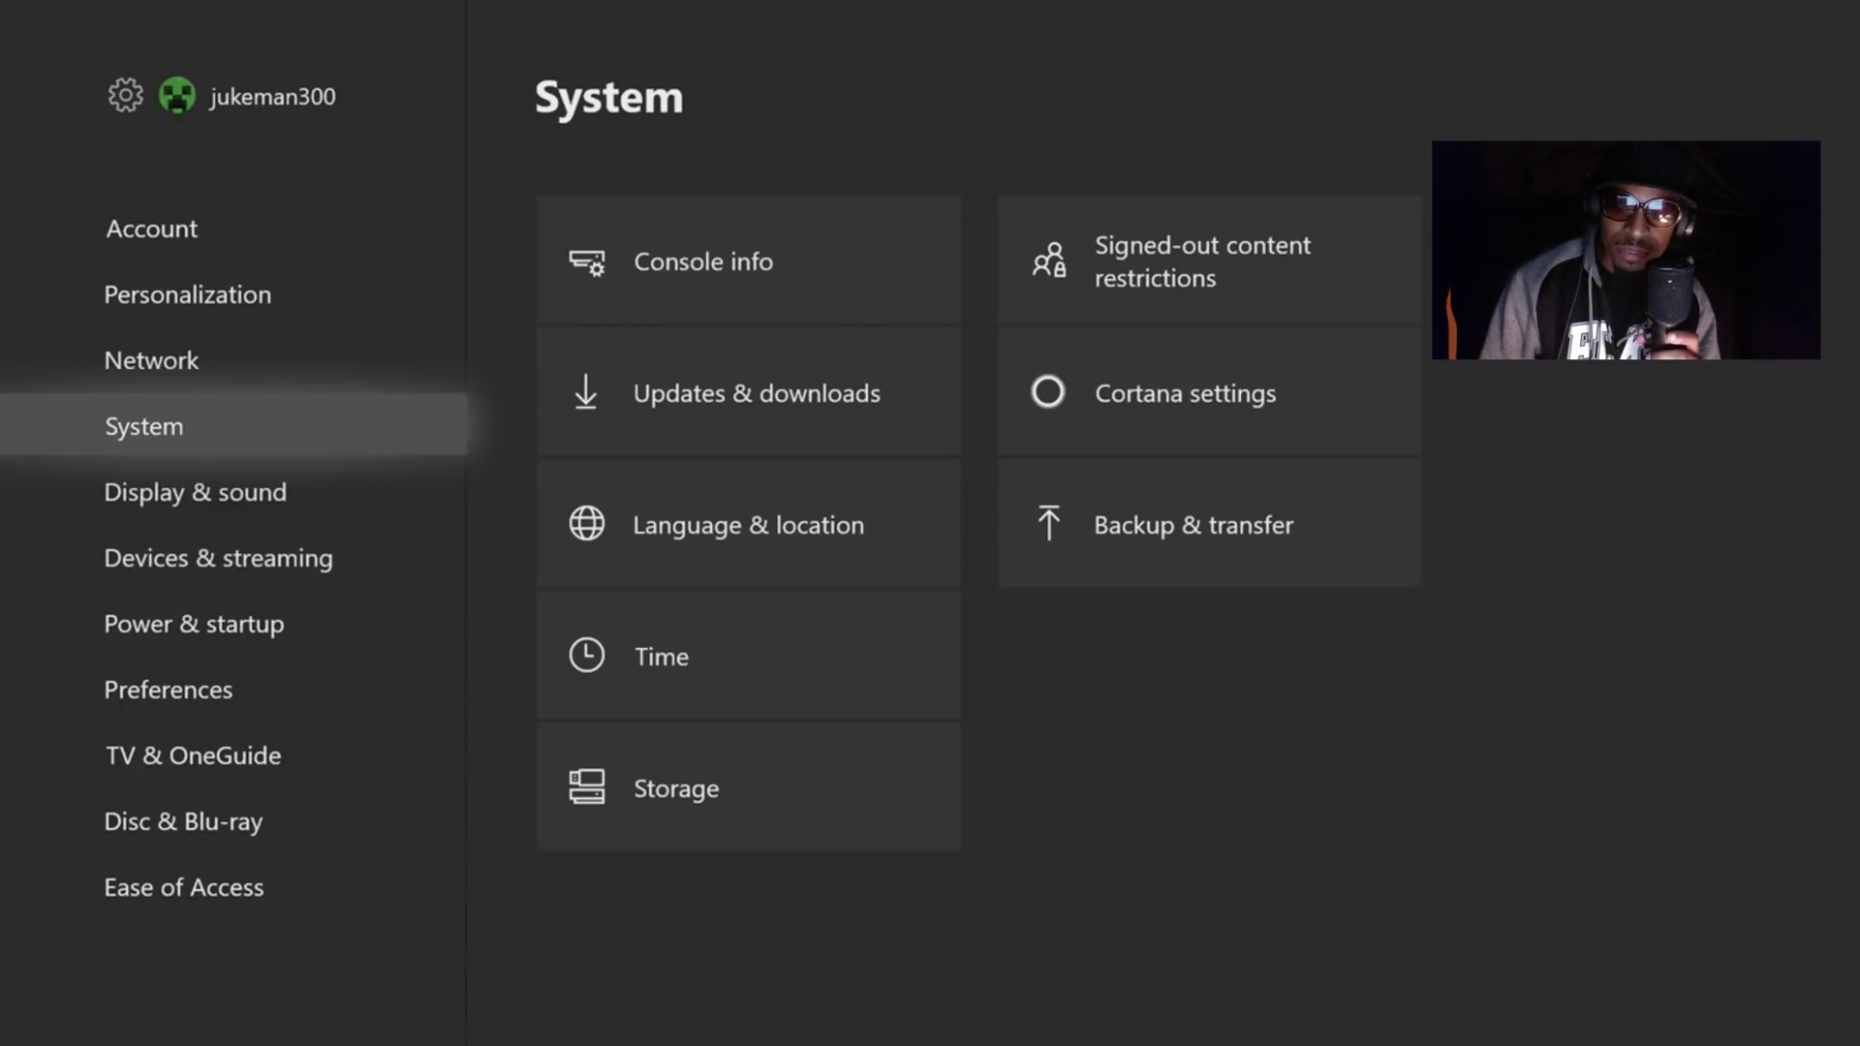
{"action": "key", "text": "Down"}
{"action": "key", "text": "Up"}
{"action": "key", "text": "Up"}
{"action": "key", "text": "Up"}
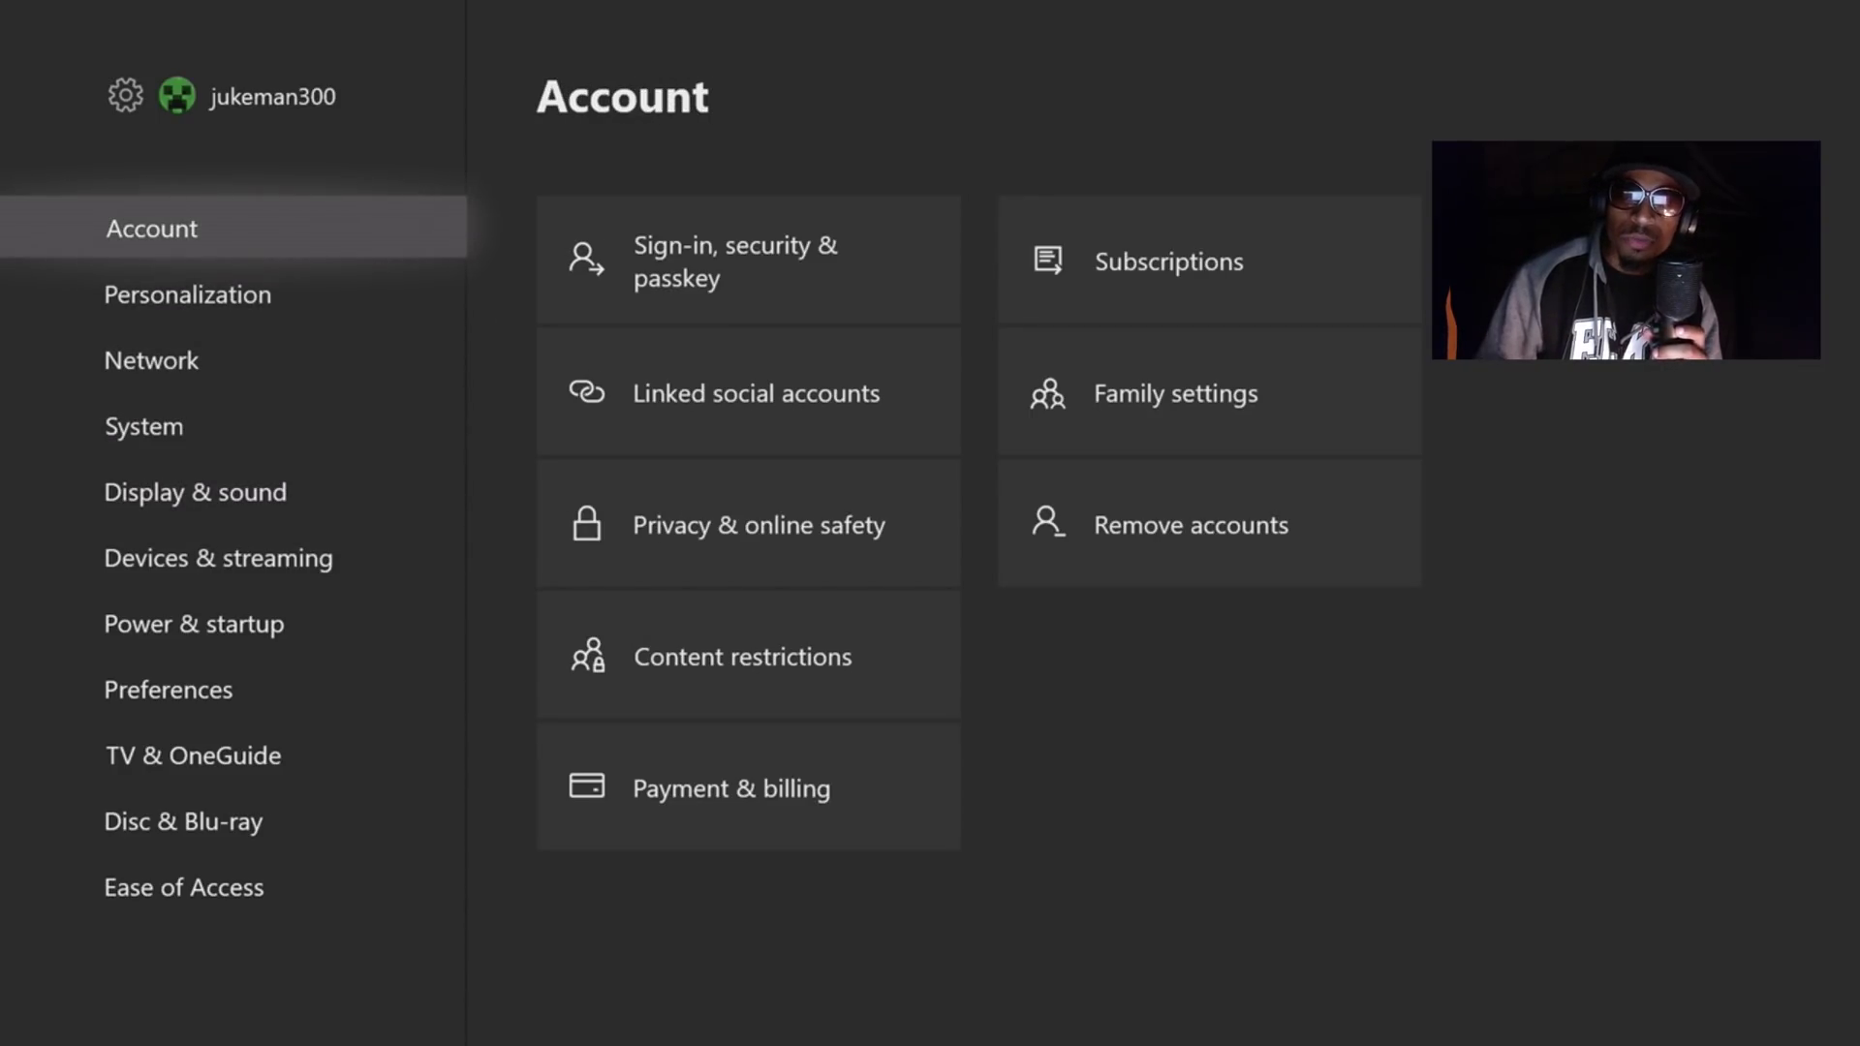
{"action": "key", "text": "Down"}
{"action": "key", "text": "Down"}
{"action": "key", "text": "Down"}
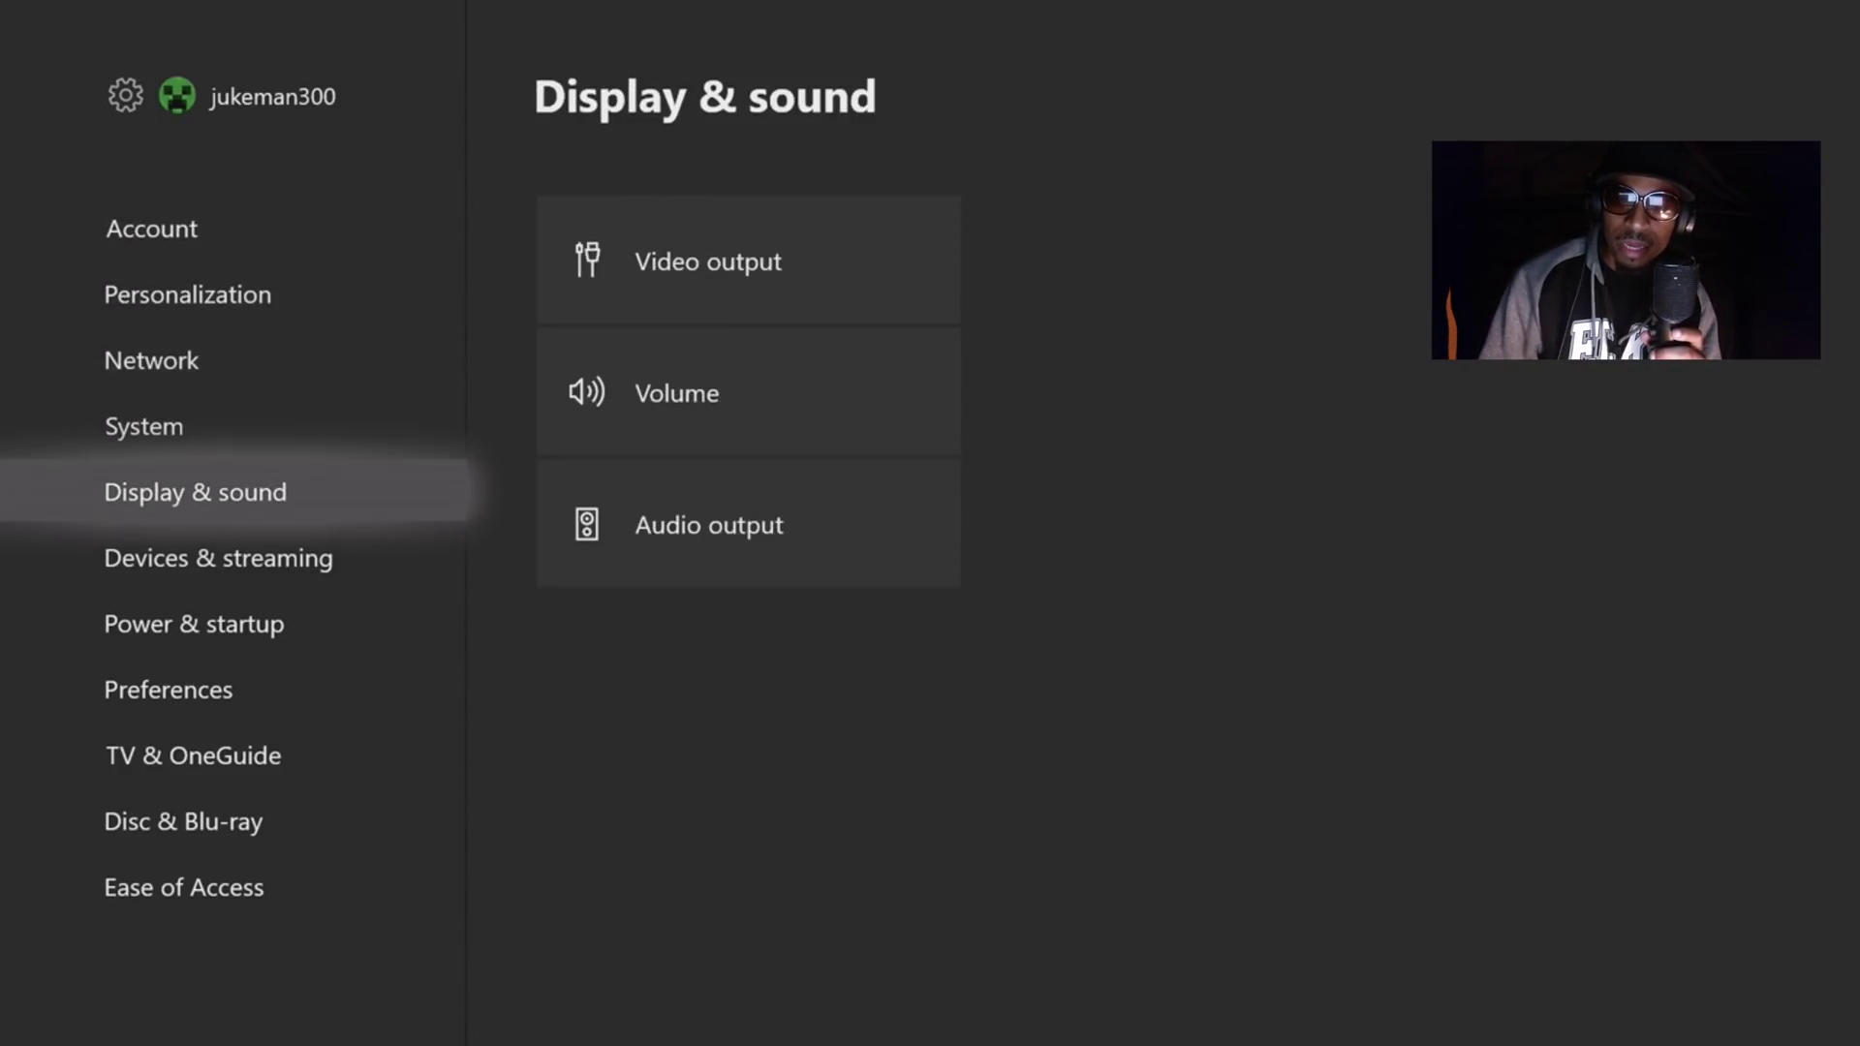
{"action": "key", "text": "Up"}
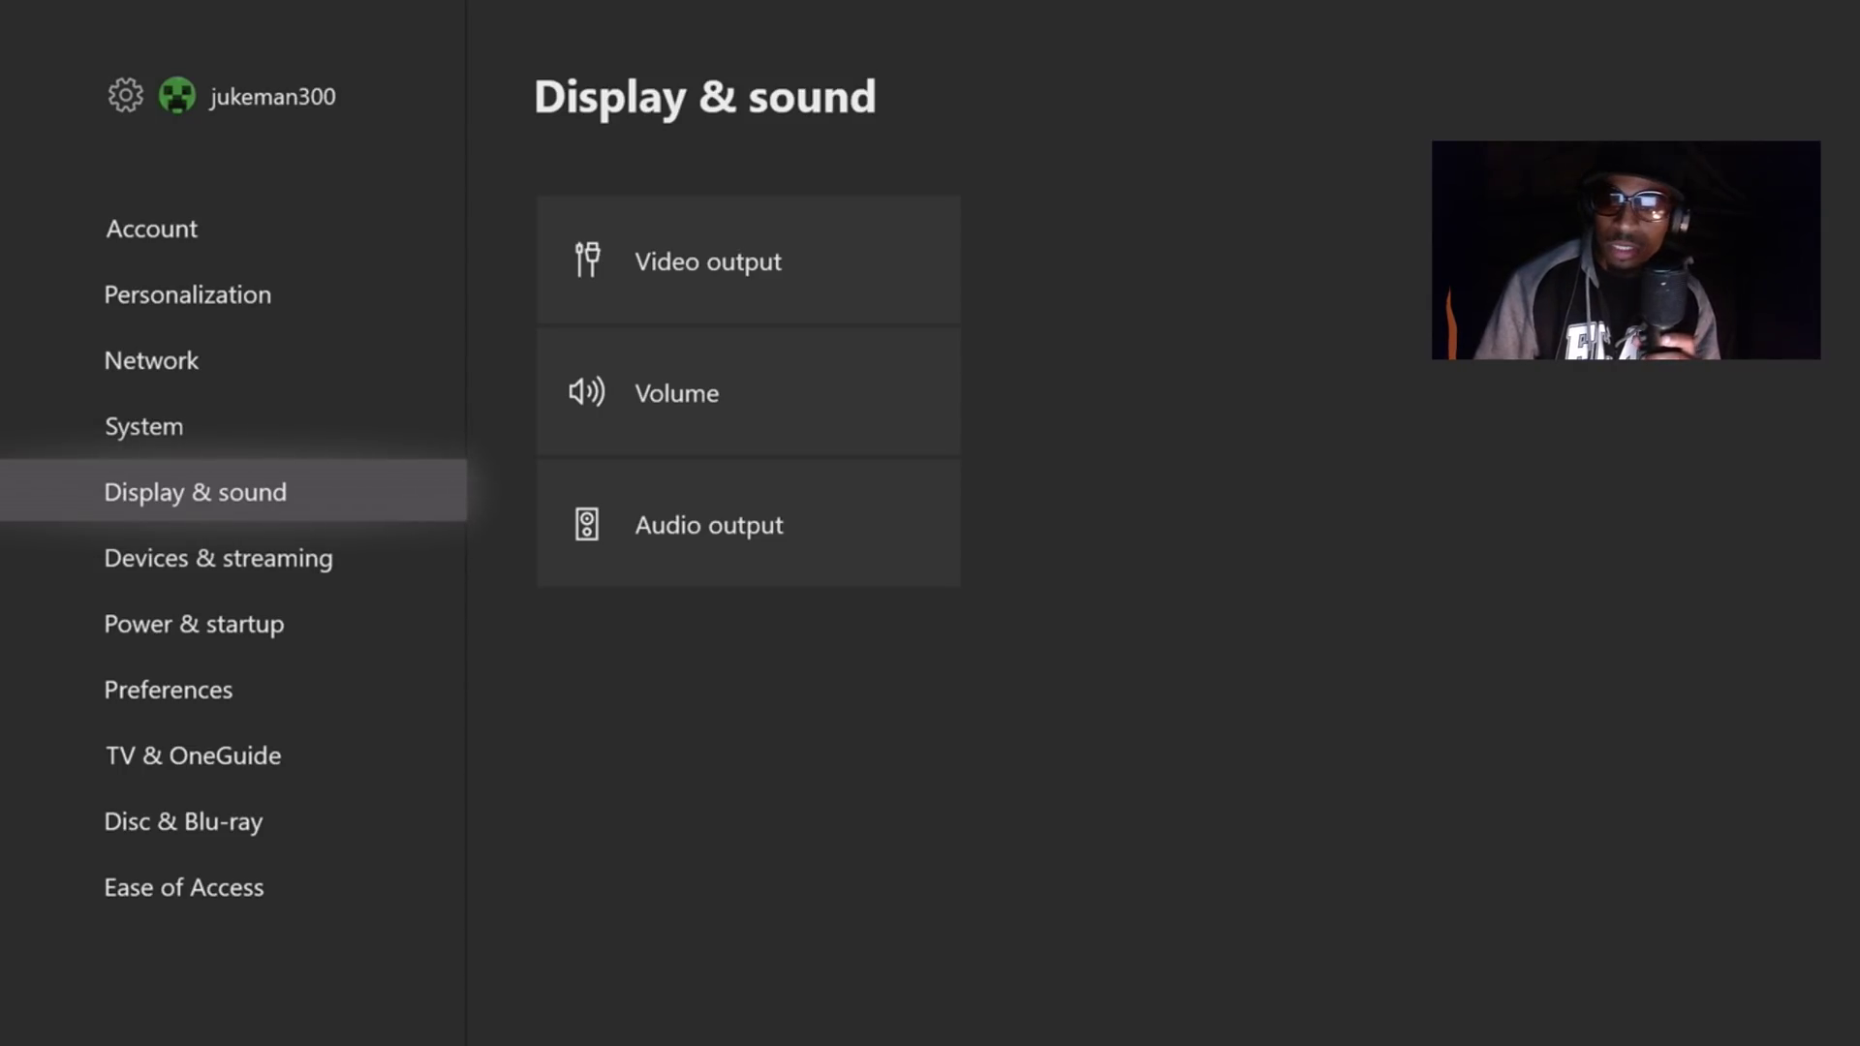
{"action": "key", "text": "Right"}
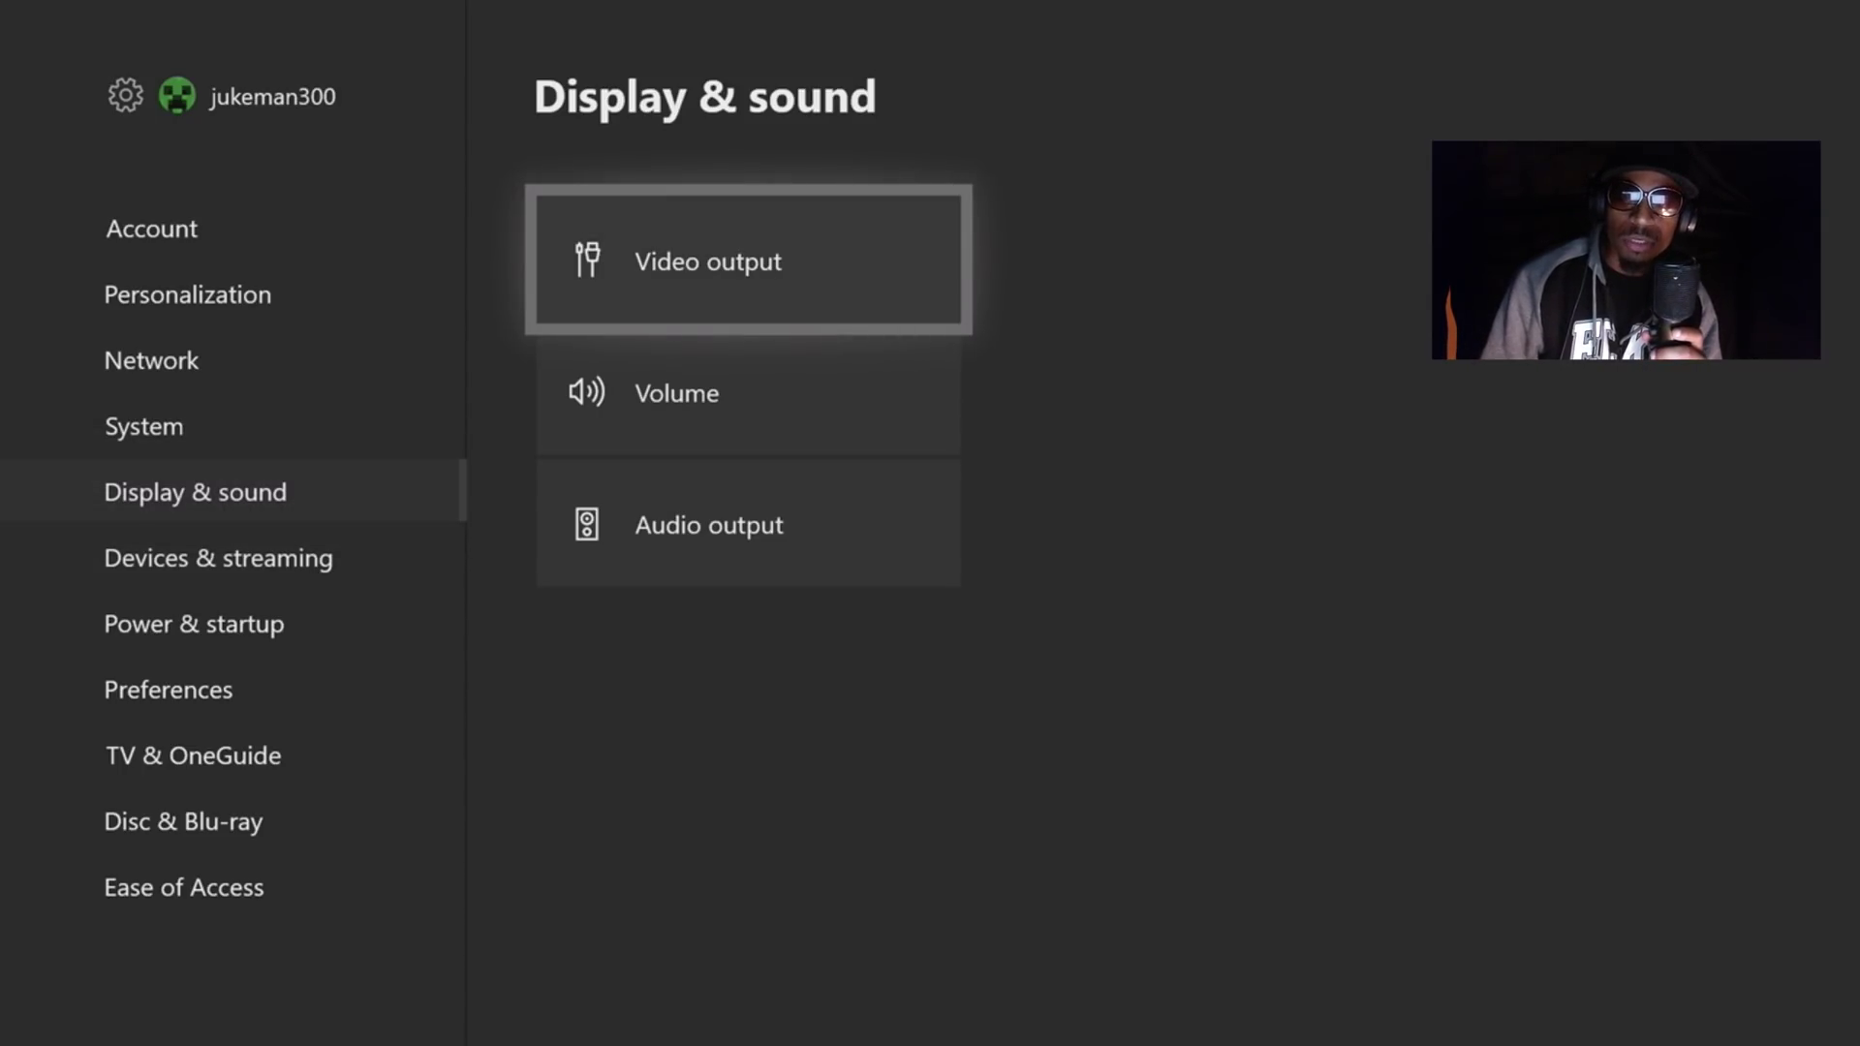
{"action": "key", "text": "Down"}
{"action": "key", "text": "Down"}
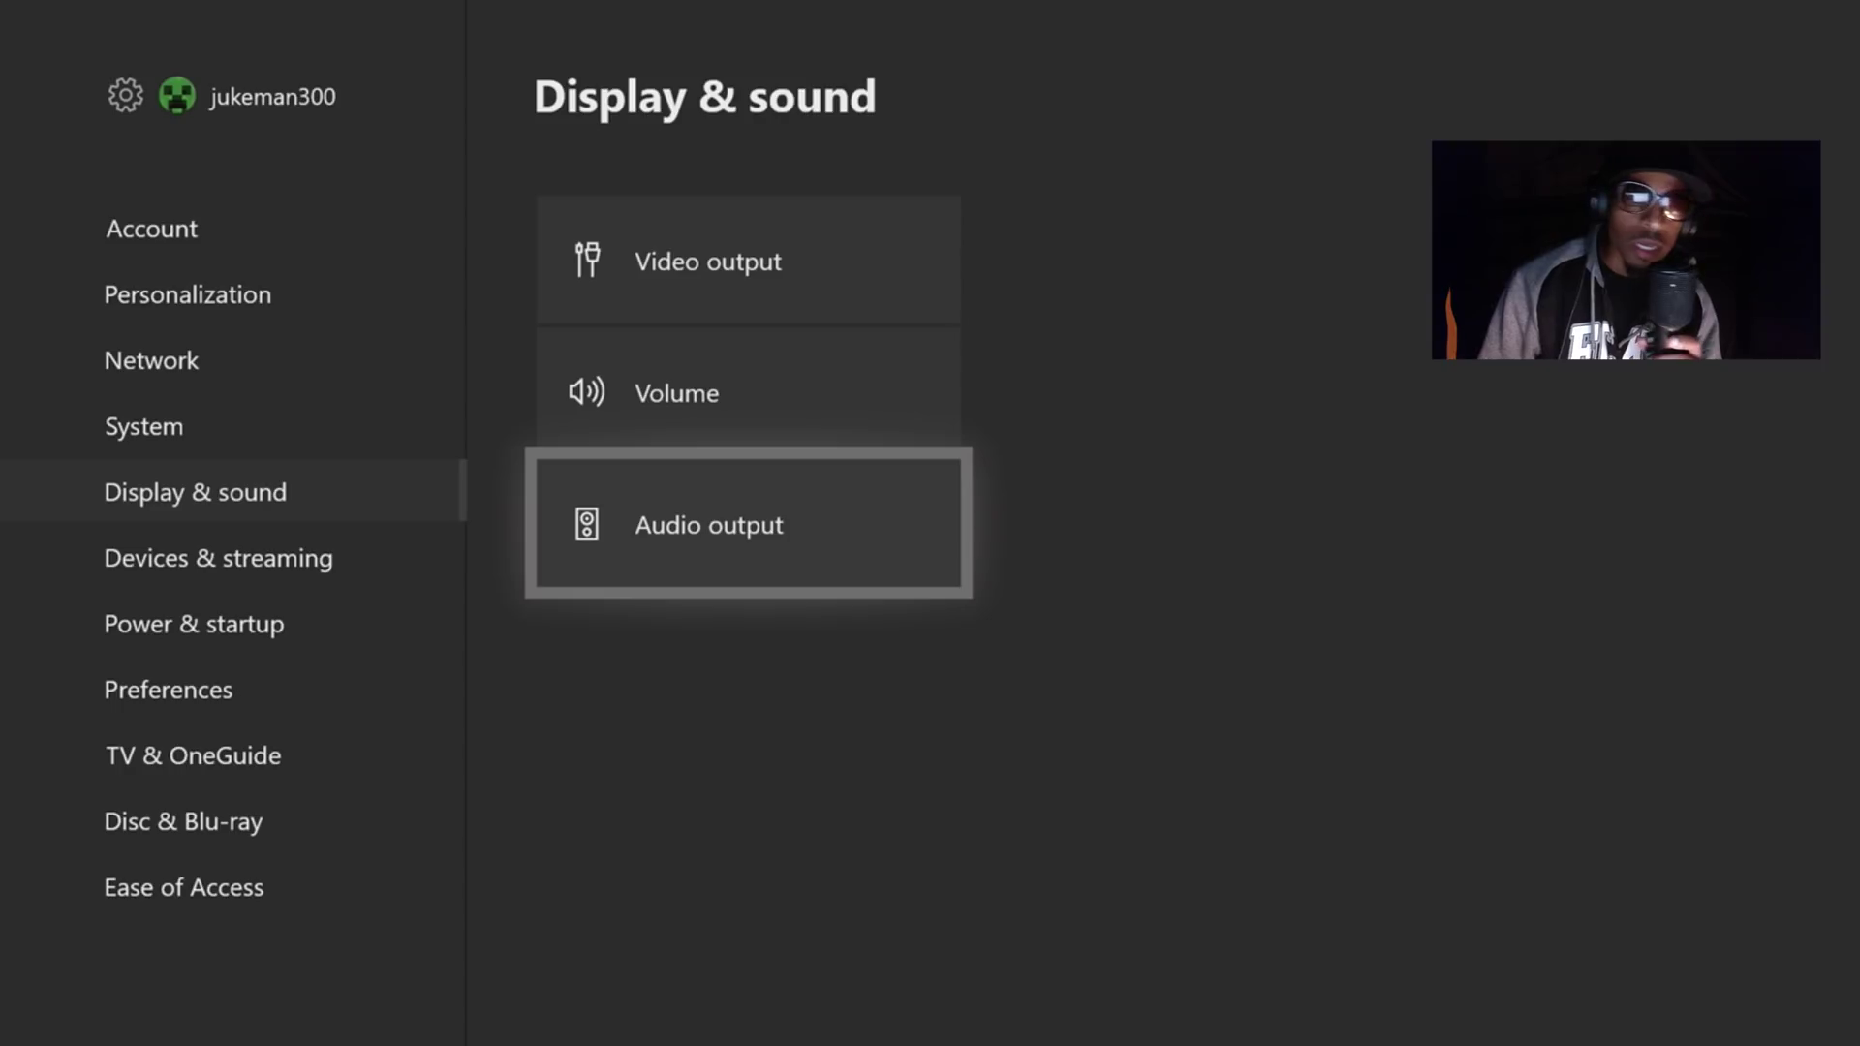
{"action": "key", "text": "Up"}
{"action": "key", "text": "Up"}
{"action": "key", "text": "Down"}
{"action": "key", "text": "Down"}
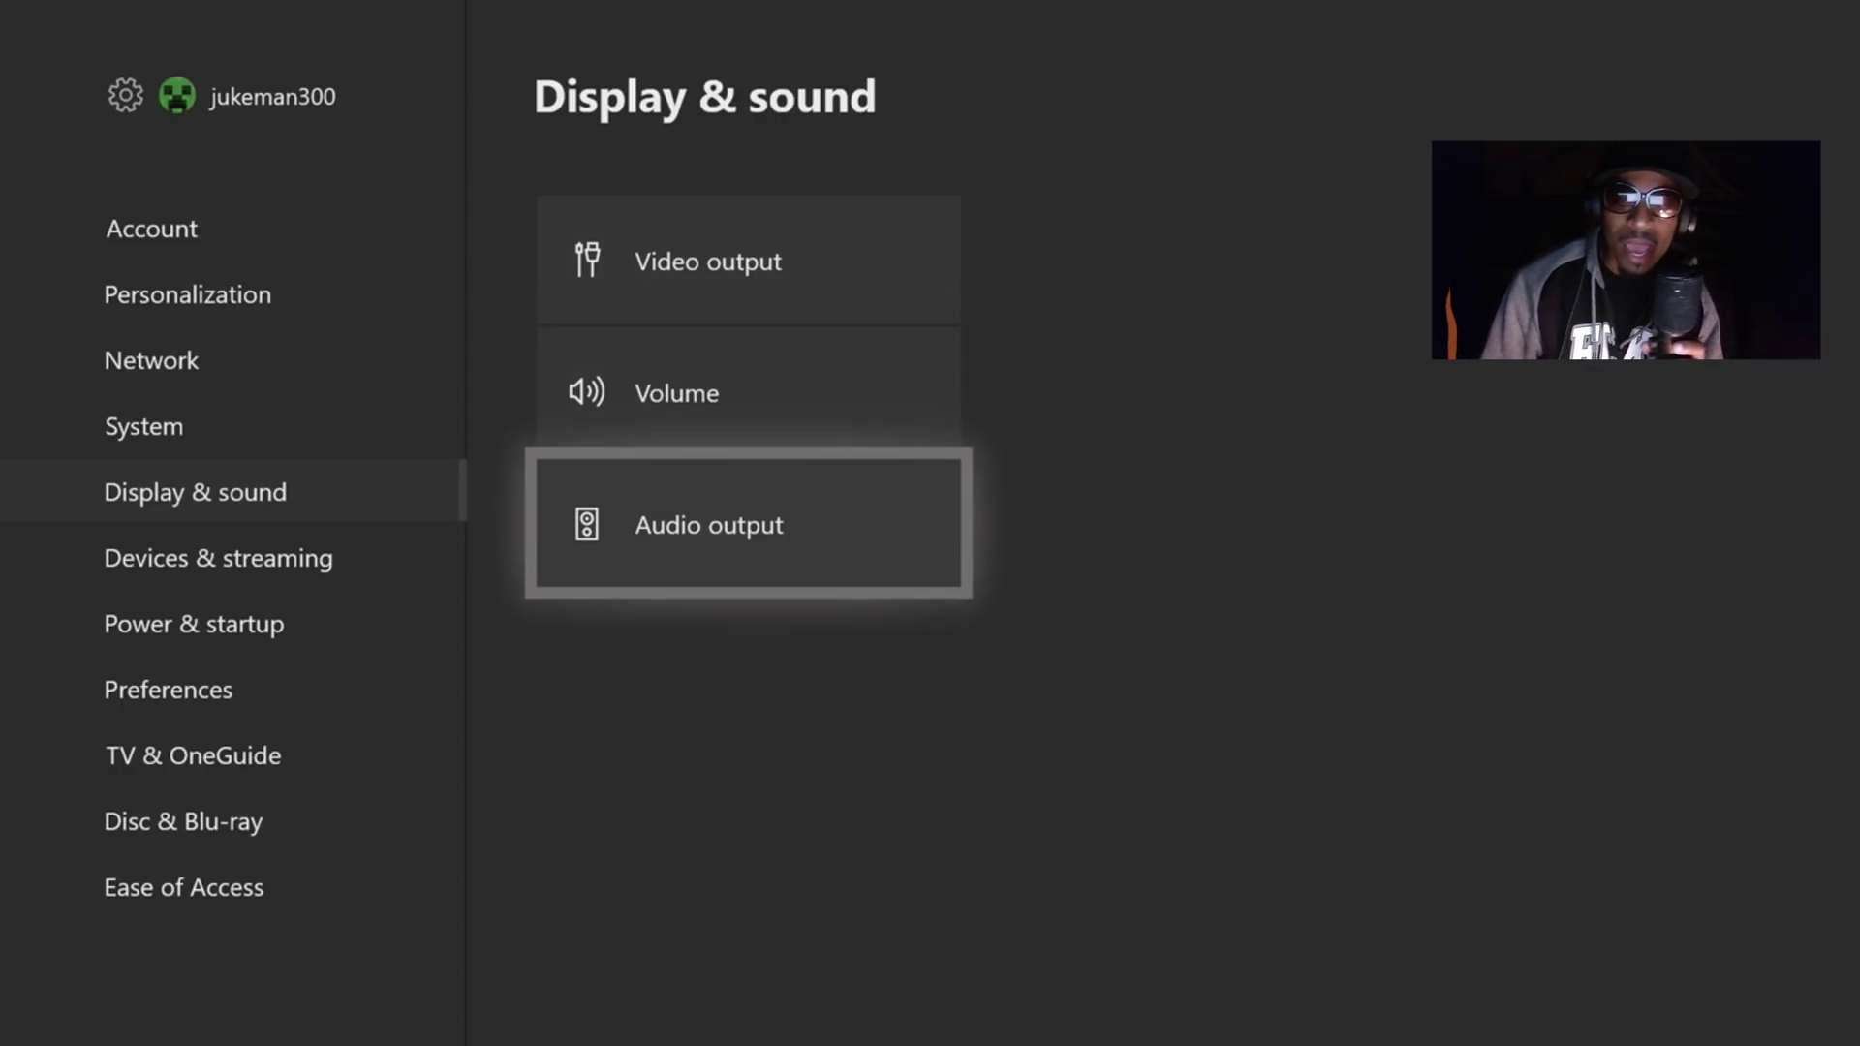
{"action": "key", "text": "Return"}
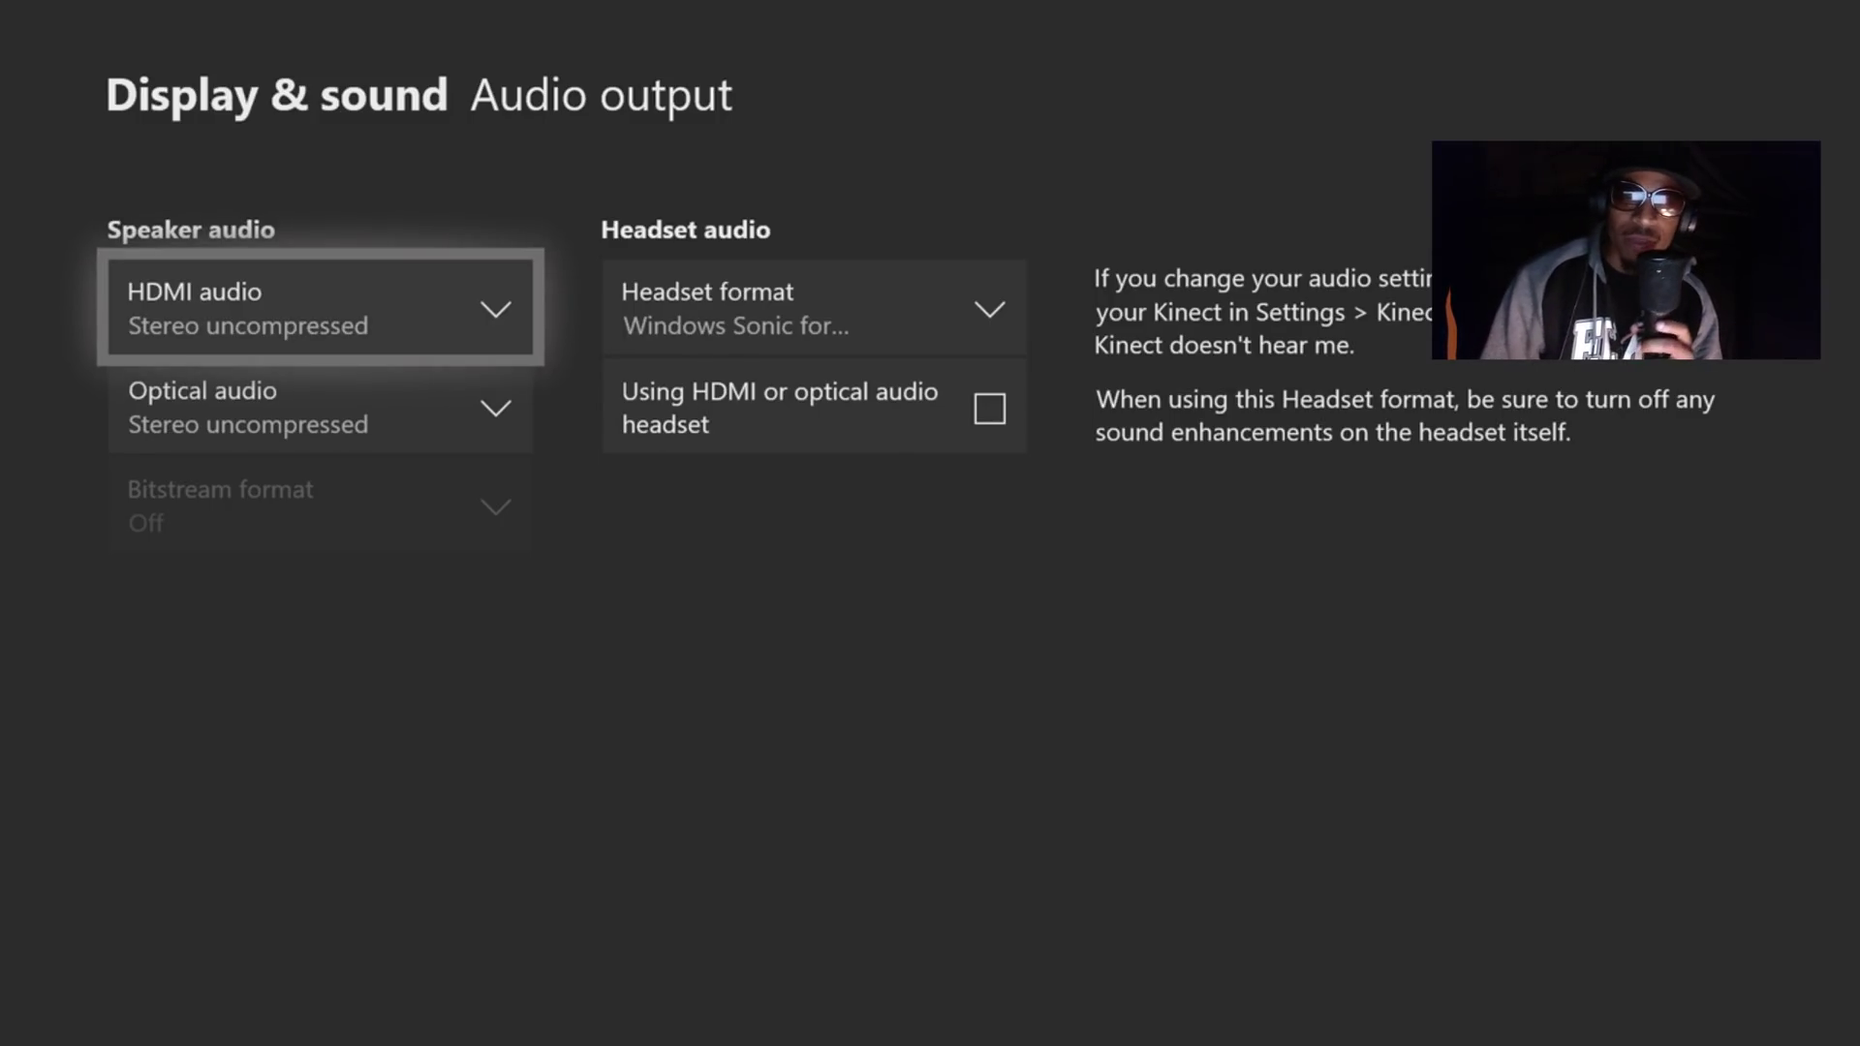
Review the HDMI and optical audio settings without changing them, then go back to Display & sound
{"action": "key", "text": "Down"}
{"action": "key", "text": "Up"}
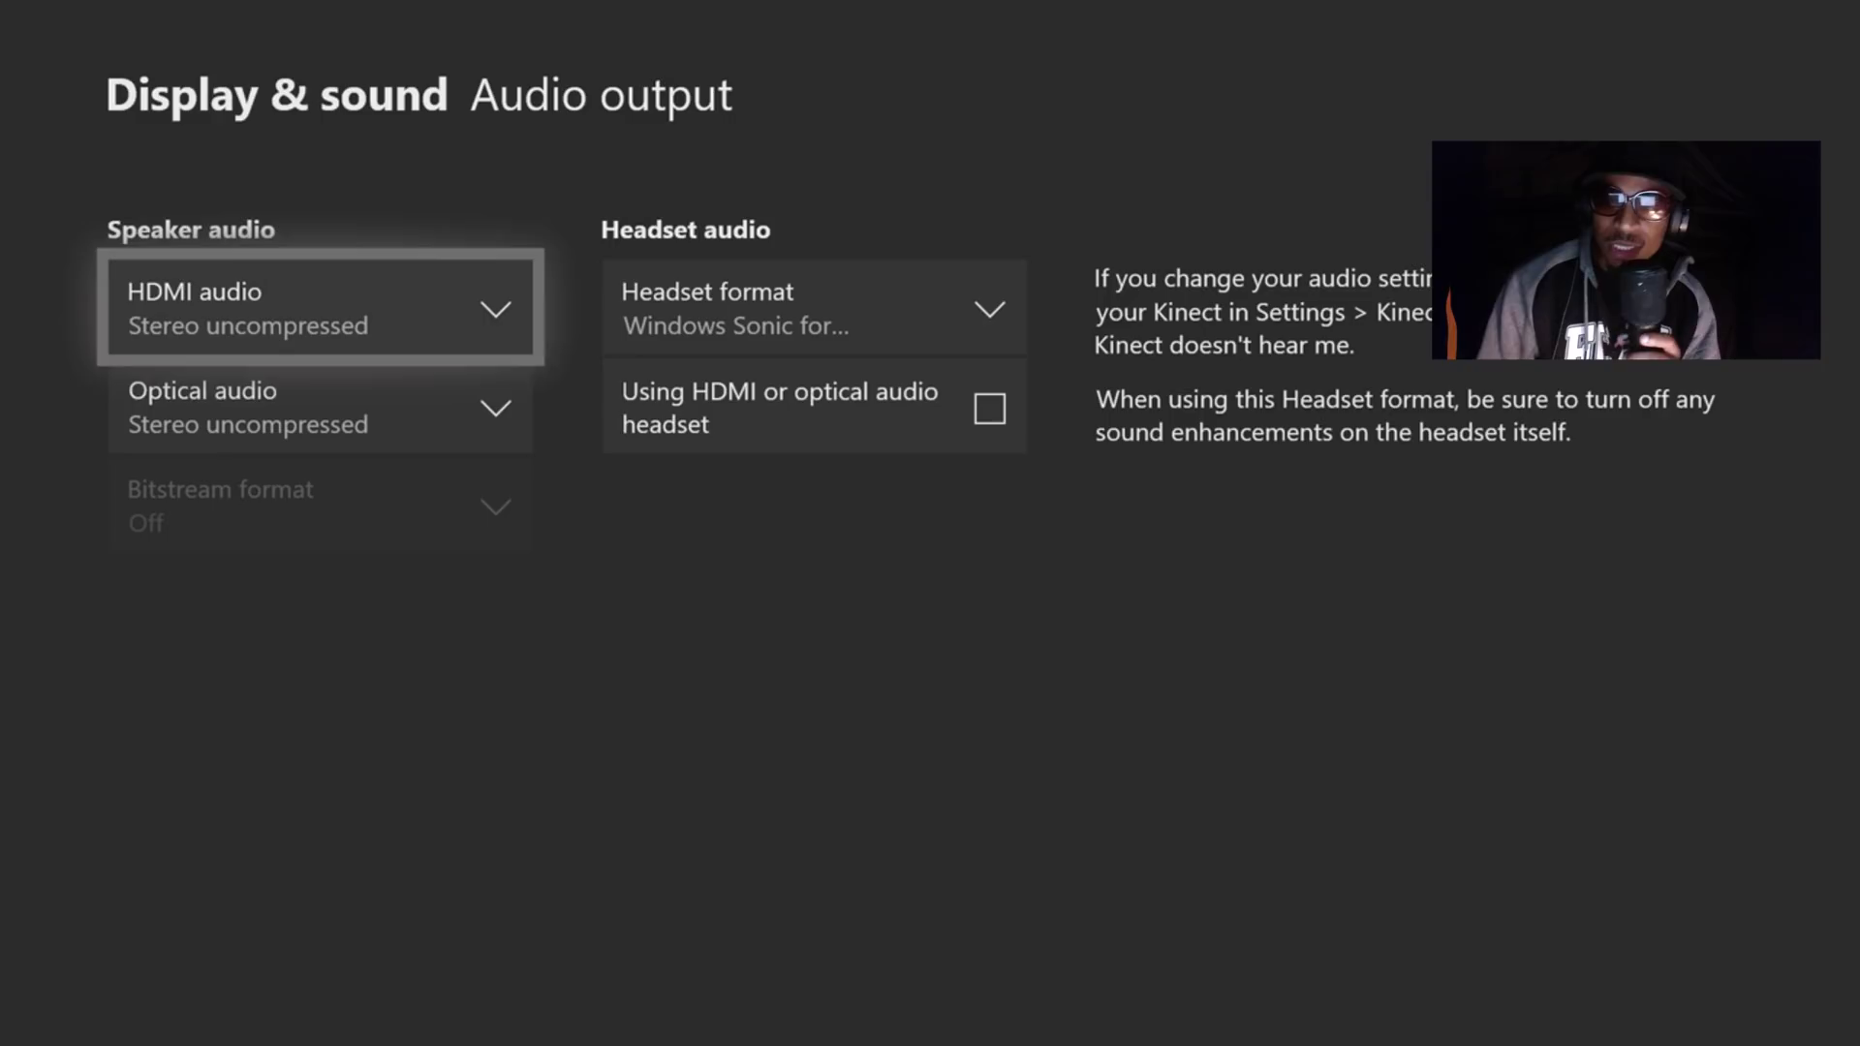
{"action": "key", "text": "Down"}
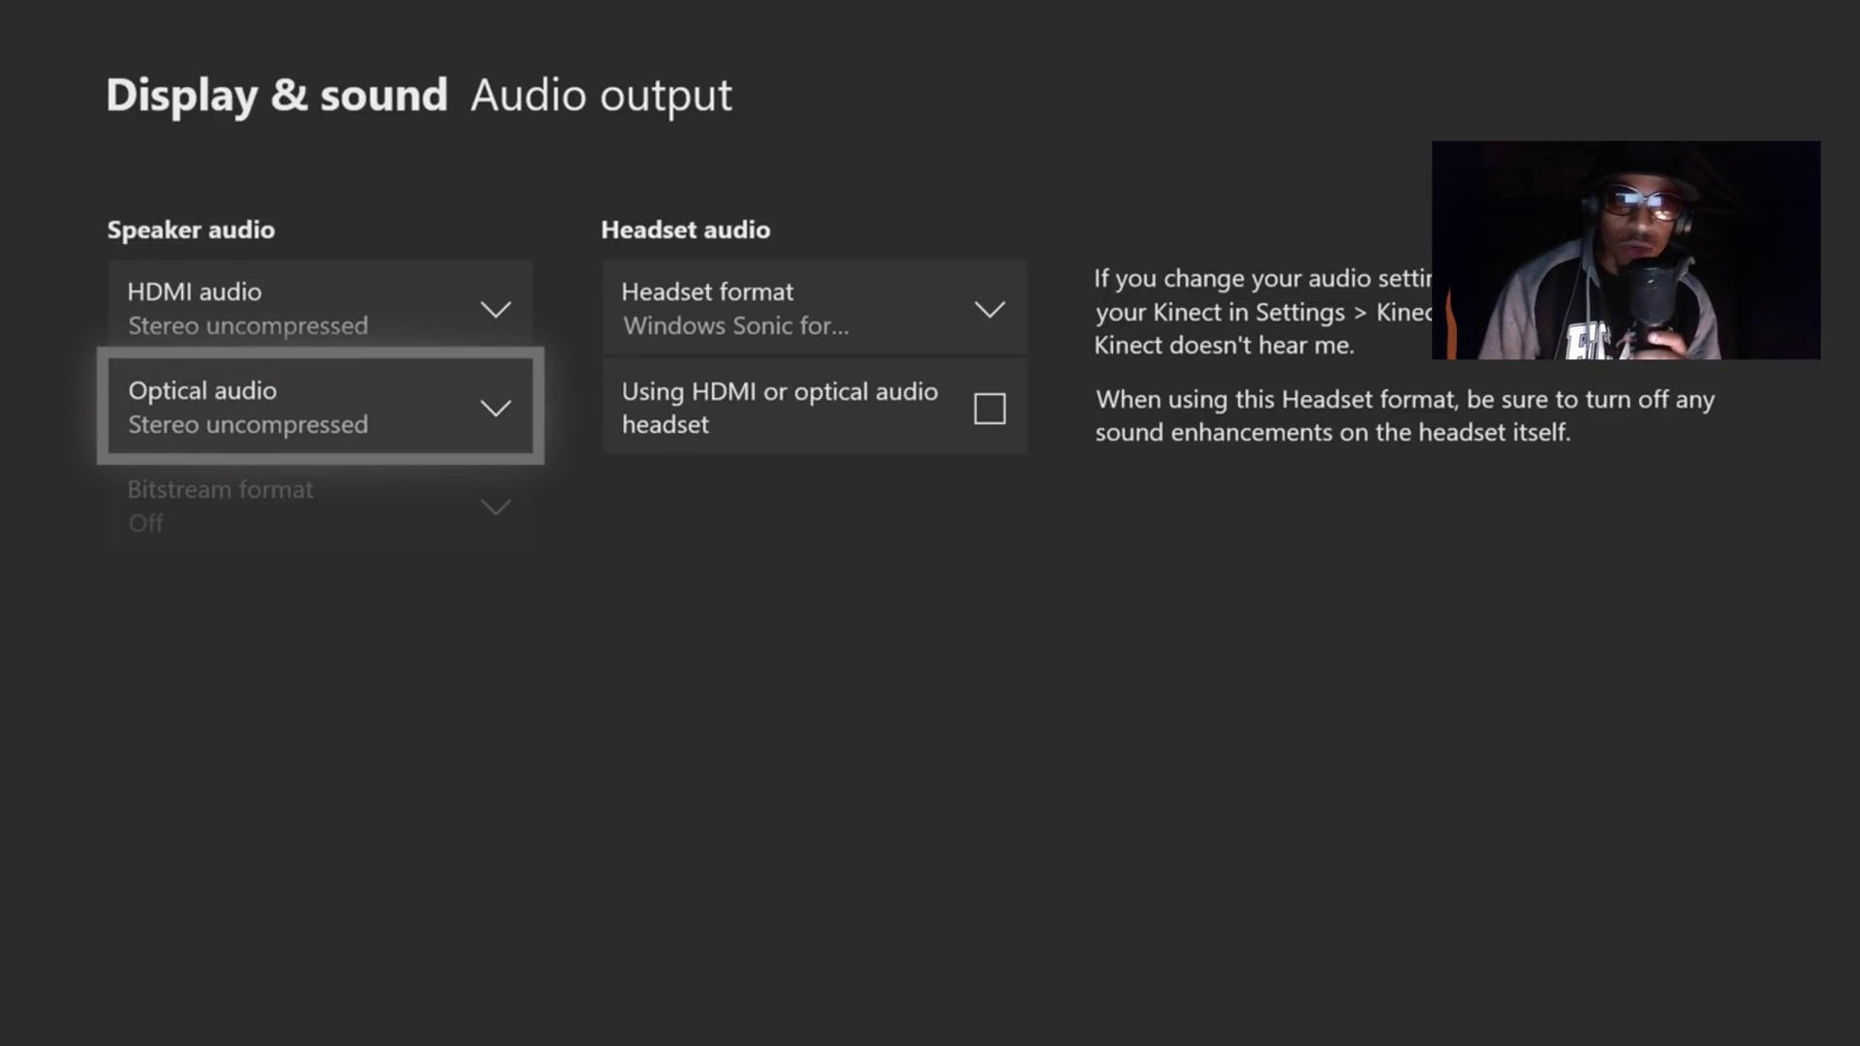
{"action": "key", "text": "Up"}
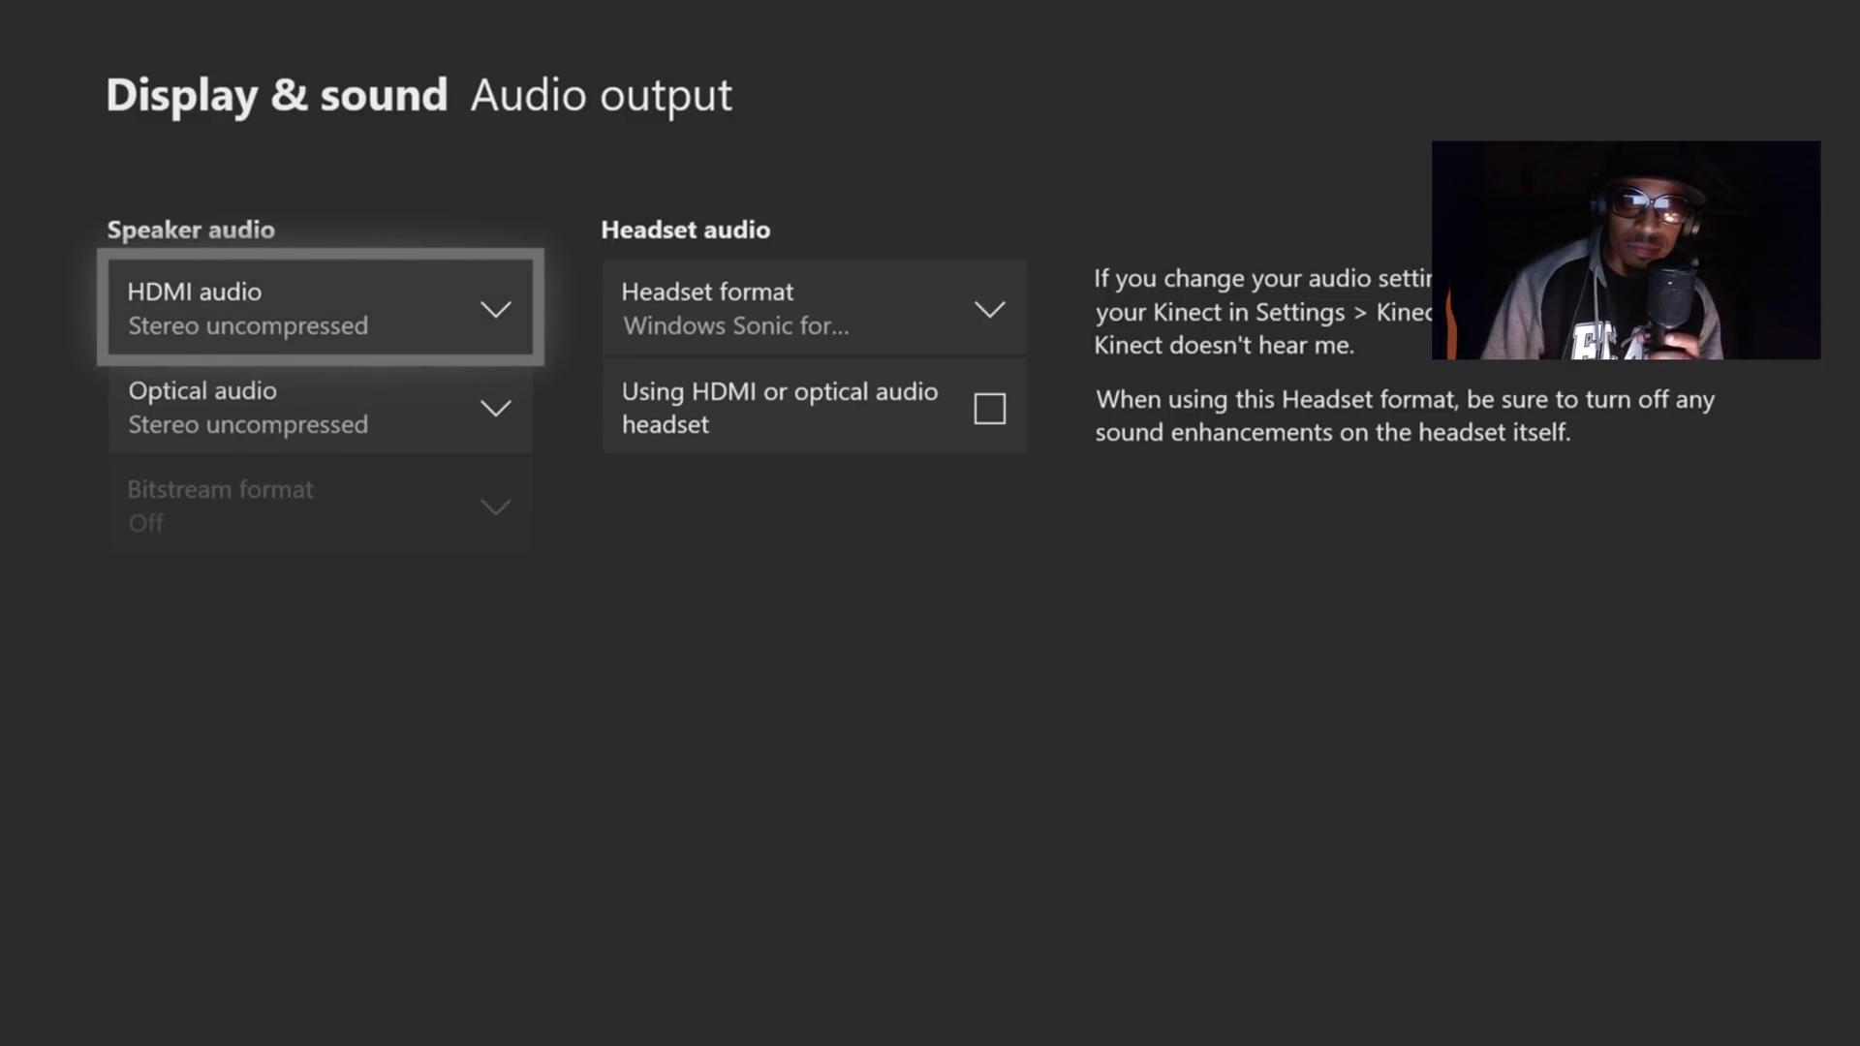
{"action": "key", "text": "Escape"}
Open Video output and highlight the Calibrate TV option
{"action": "key", "text": "Right"}
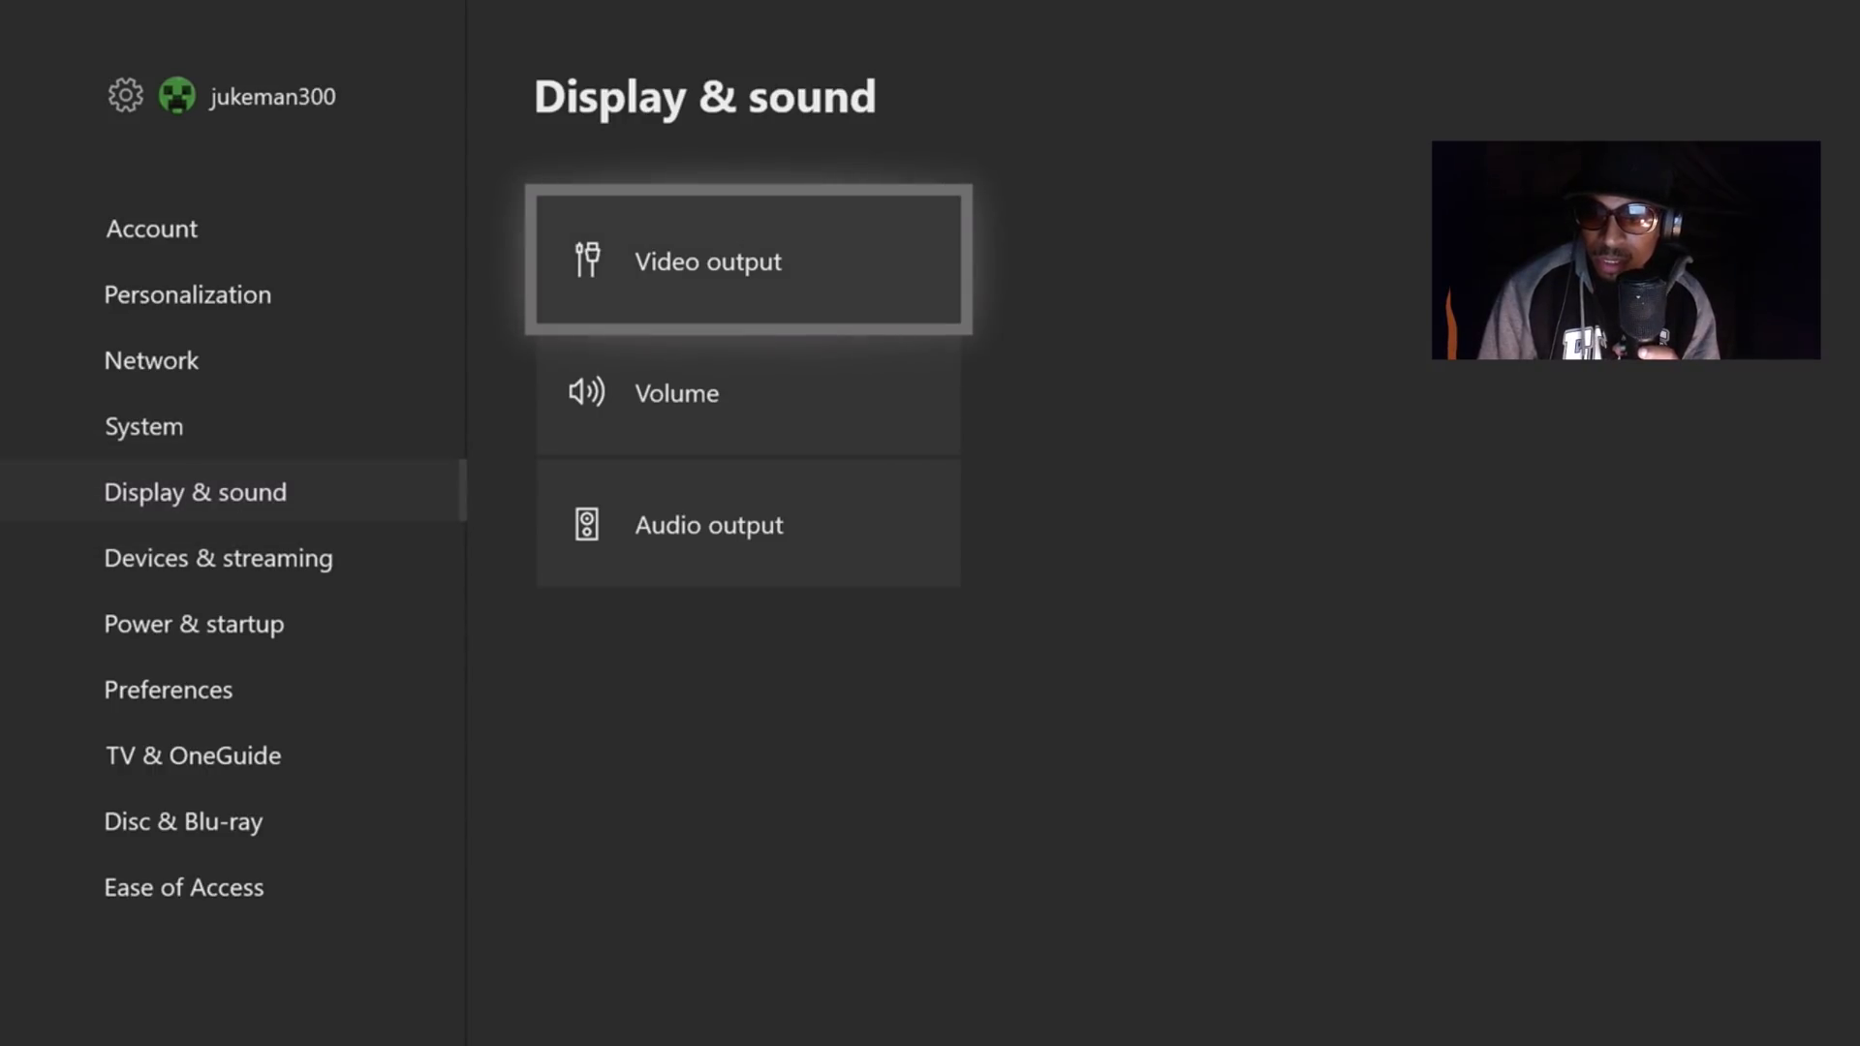
{"action": "key", "text": "Down"}
{"action": "key", "text": "Up"}
{"action": "key", "text": "Return"}
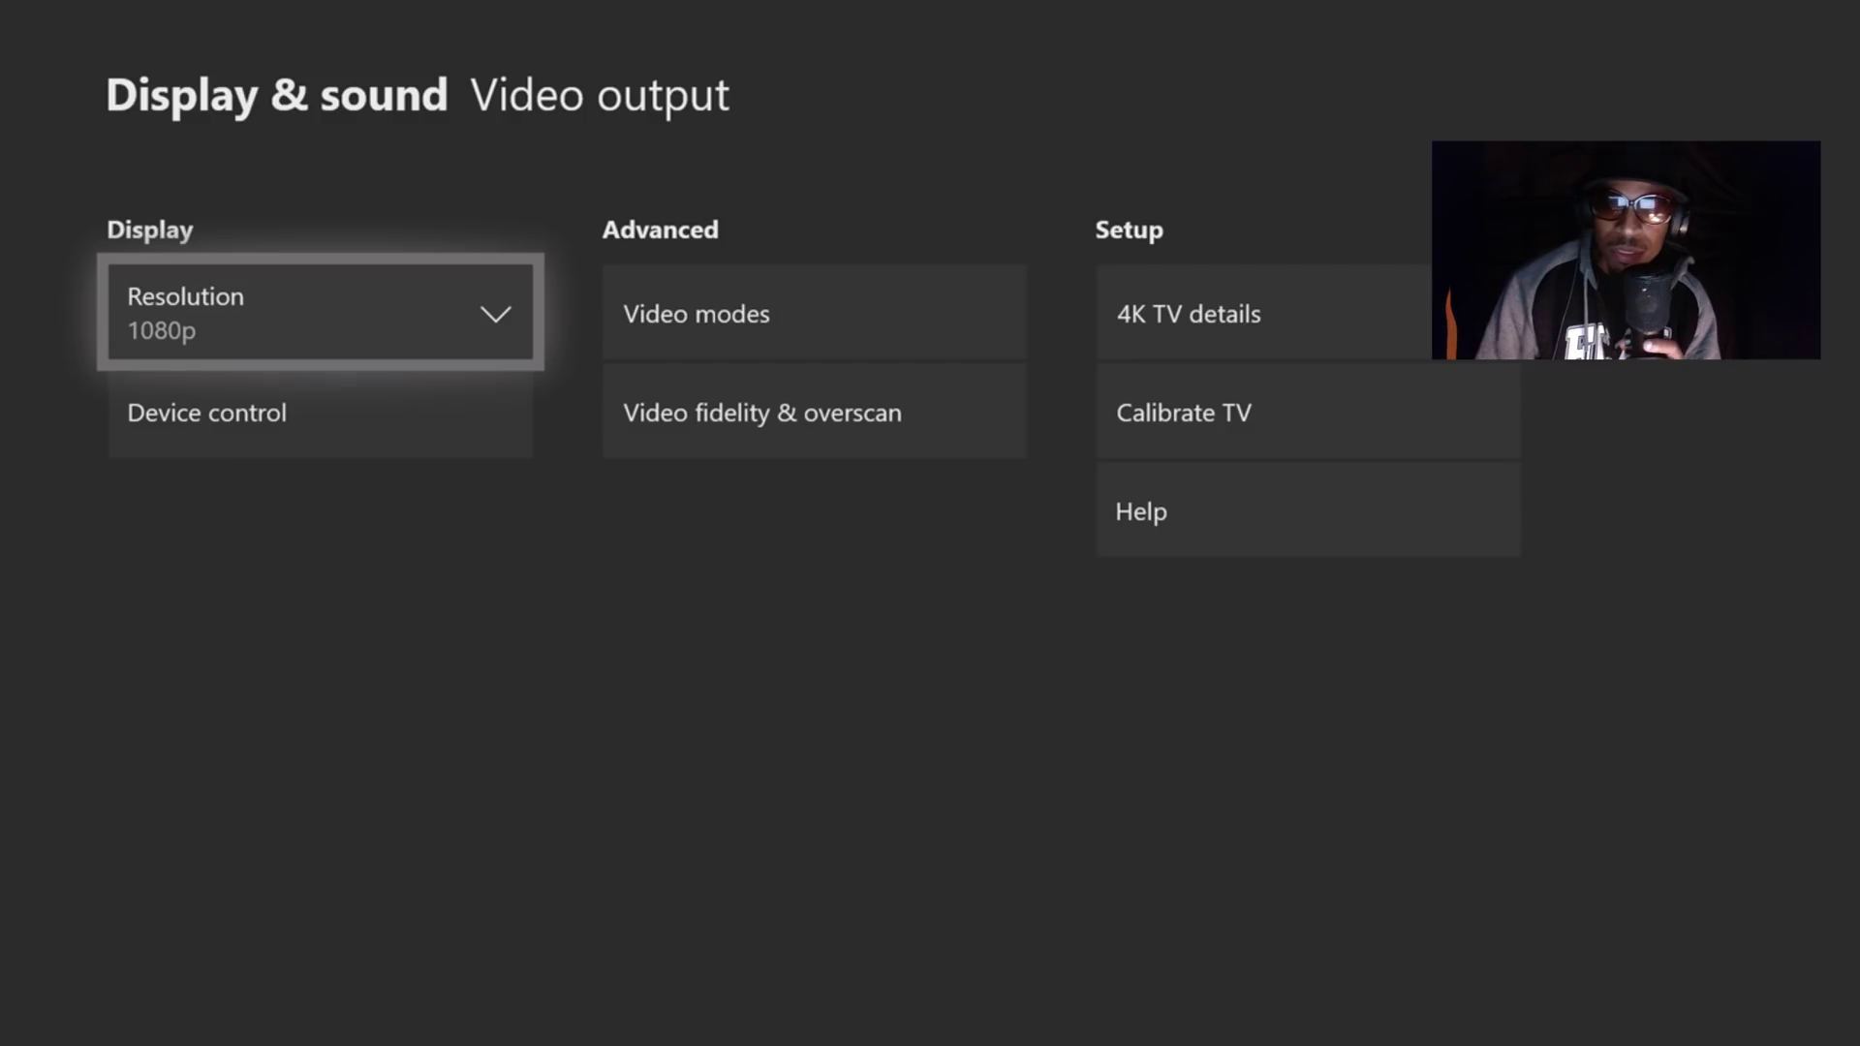
{"action": "key", "text": "Down"}
{"action": "key", "text": "Right"}
{"action": "key", "text": "Right"}
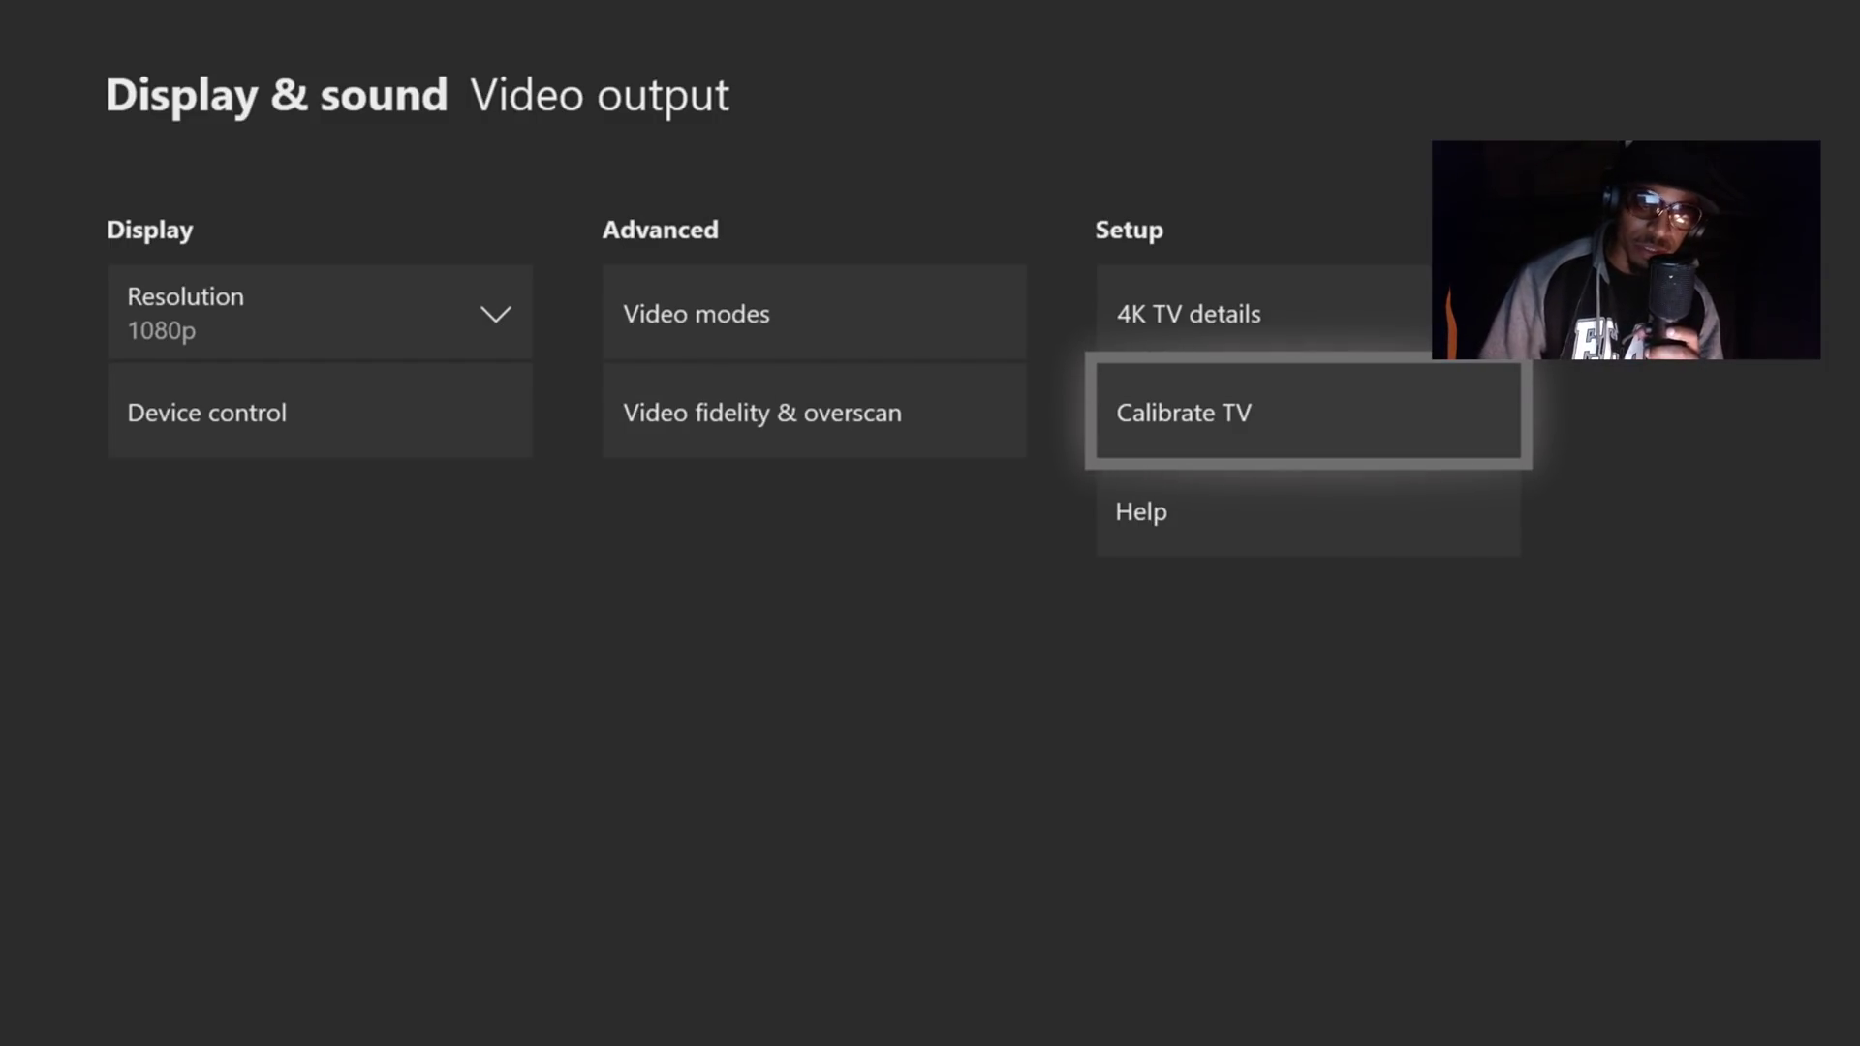
{"action": "key", "text": "Up"}
{"action": "key", "text": "Down"}
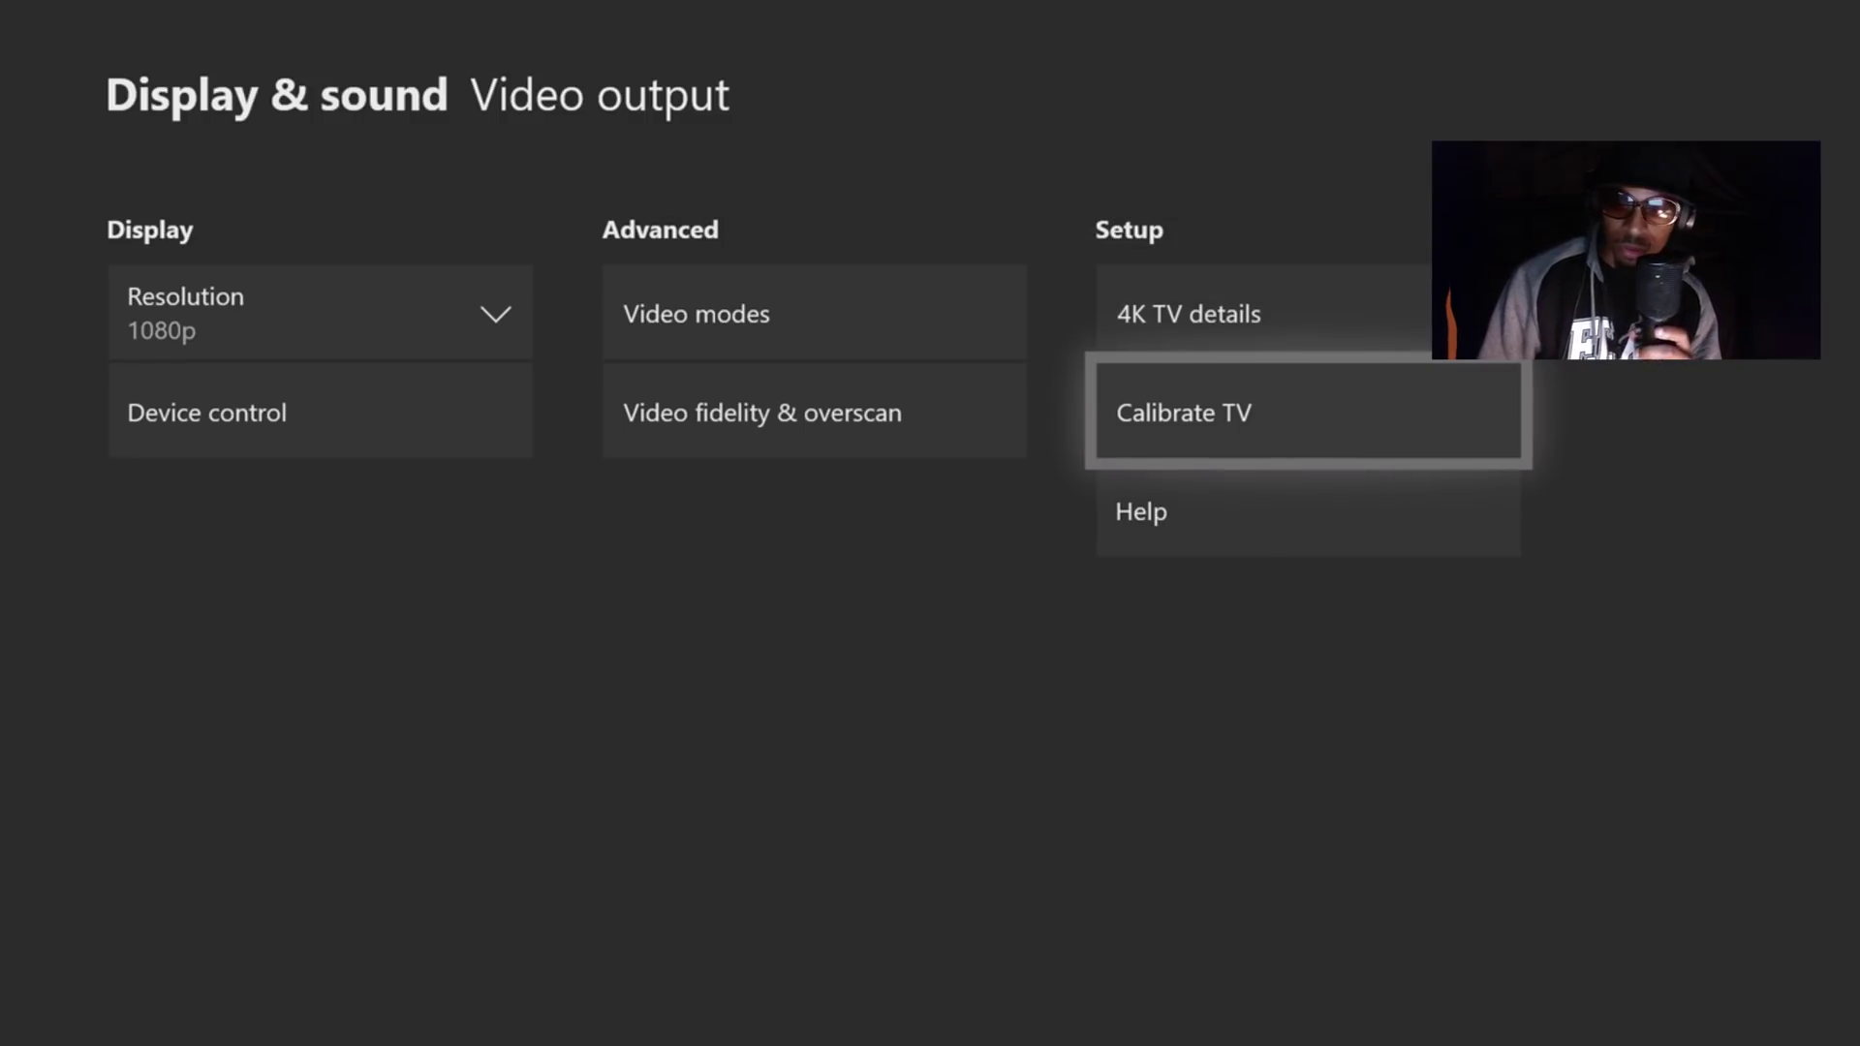
Launch the Calibrate TV wizard from Video output
{"action": "key", "text": "Return"}
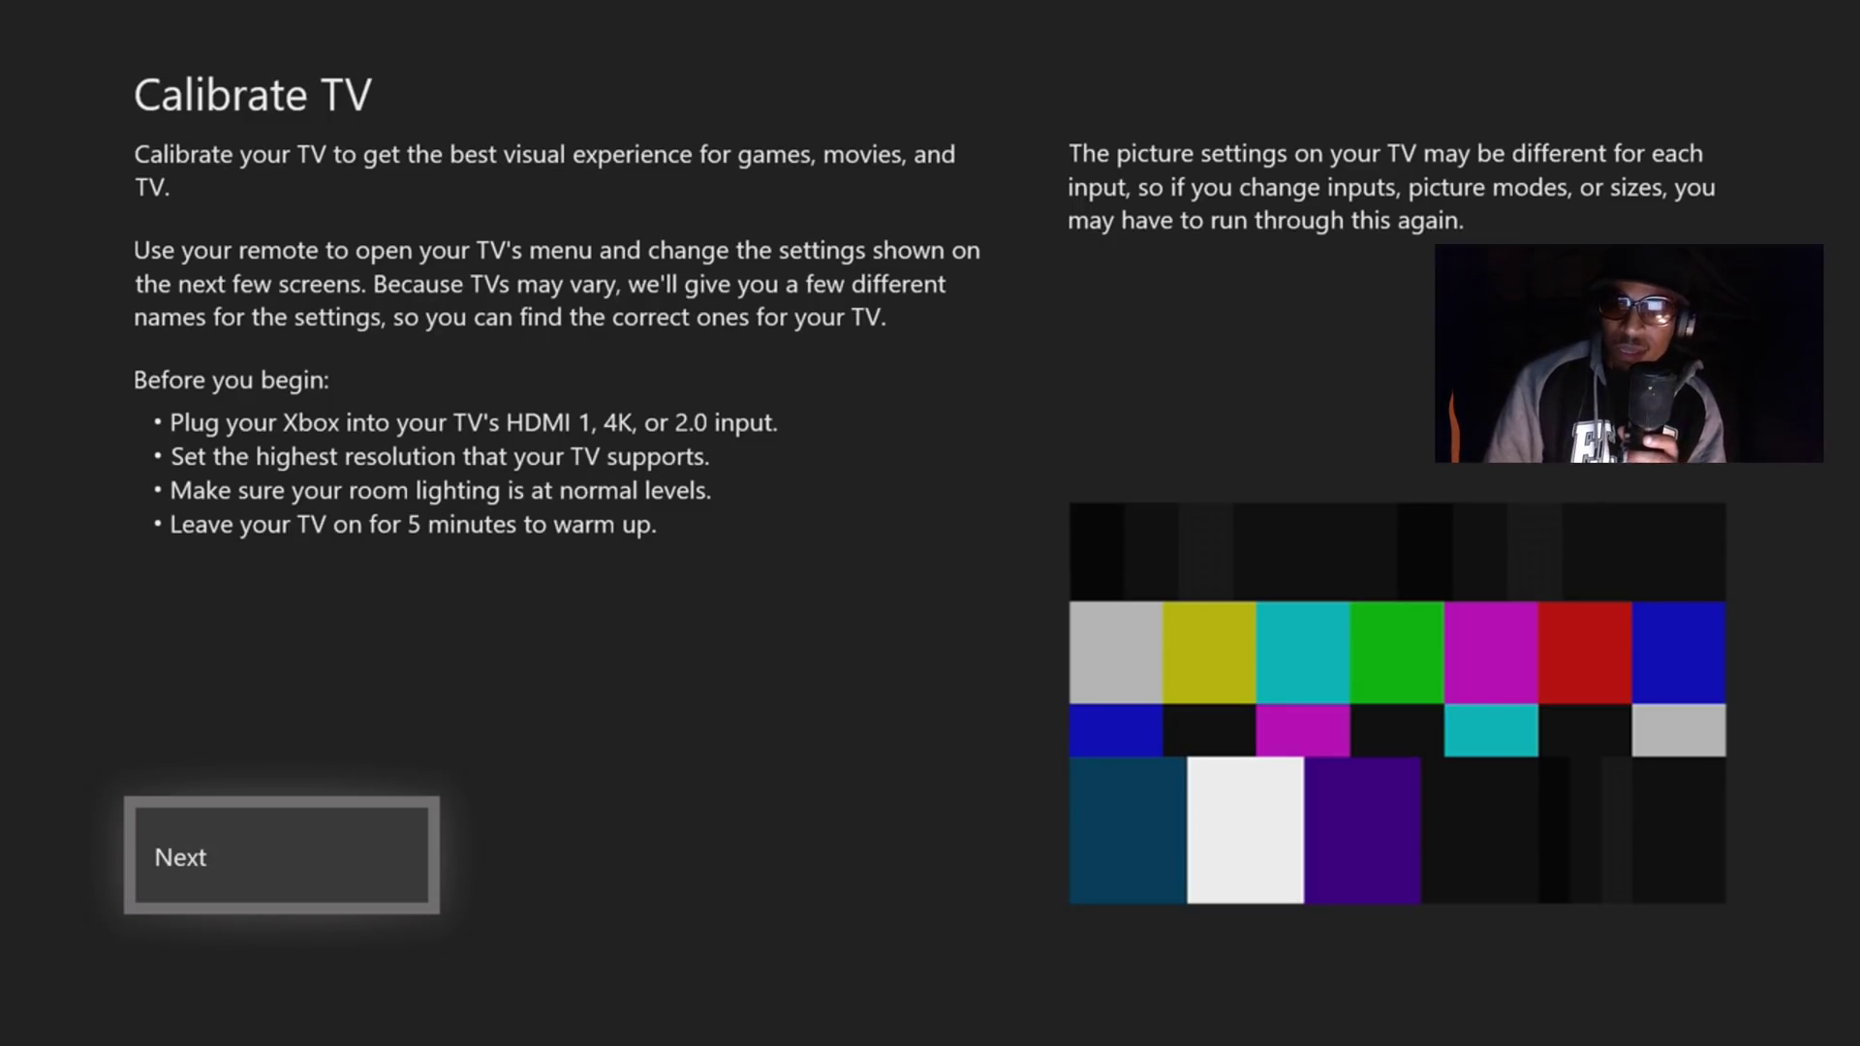
Go through the intro and Recommended settings pages to reach Aspect ratio & sharpness
{"action": "key", "text": "Return"}
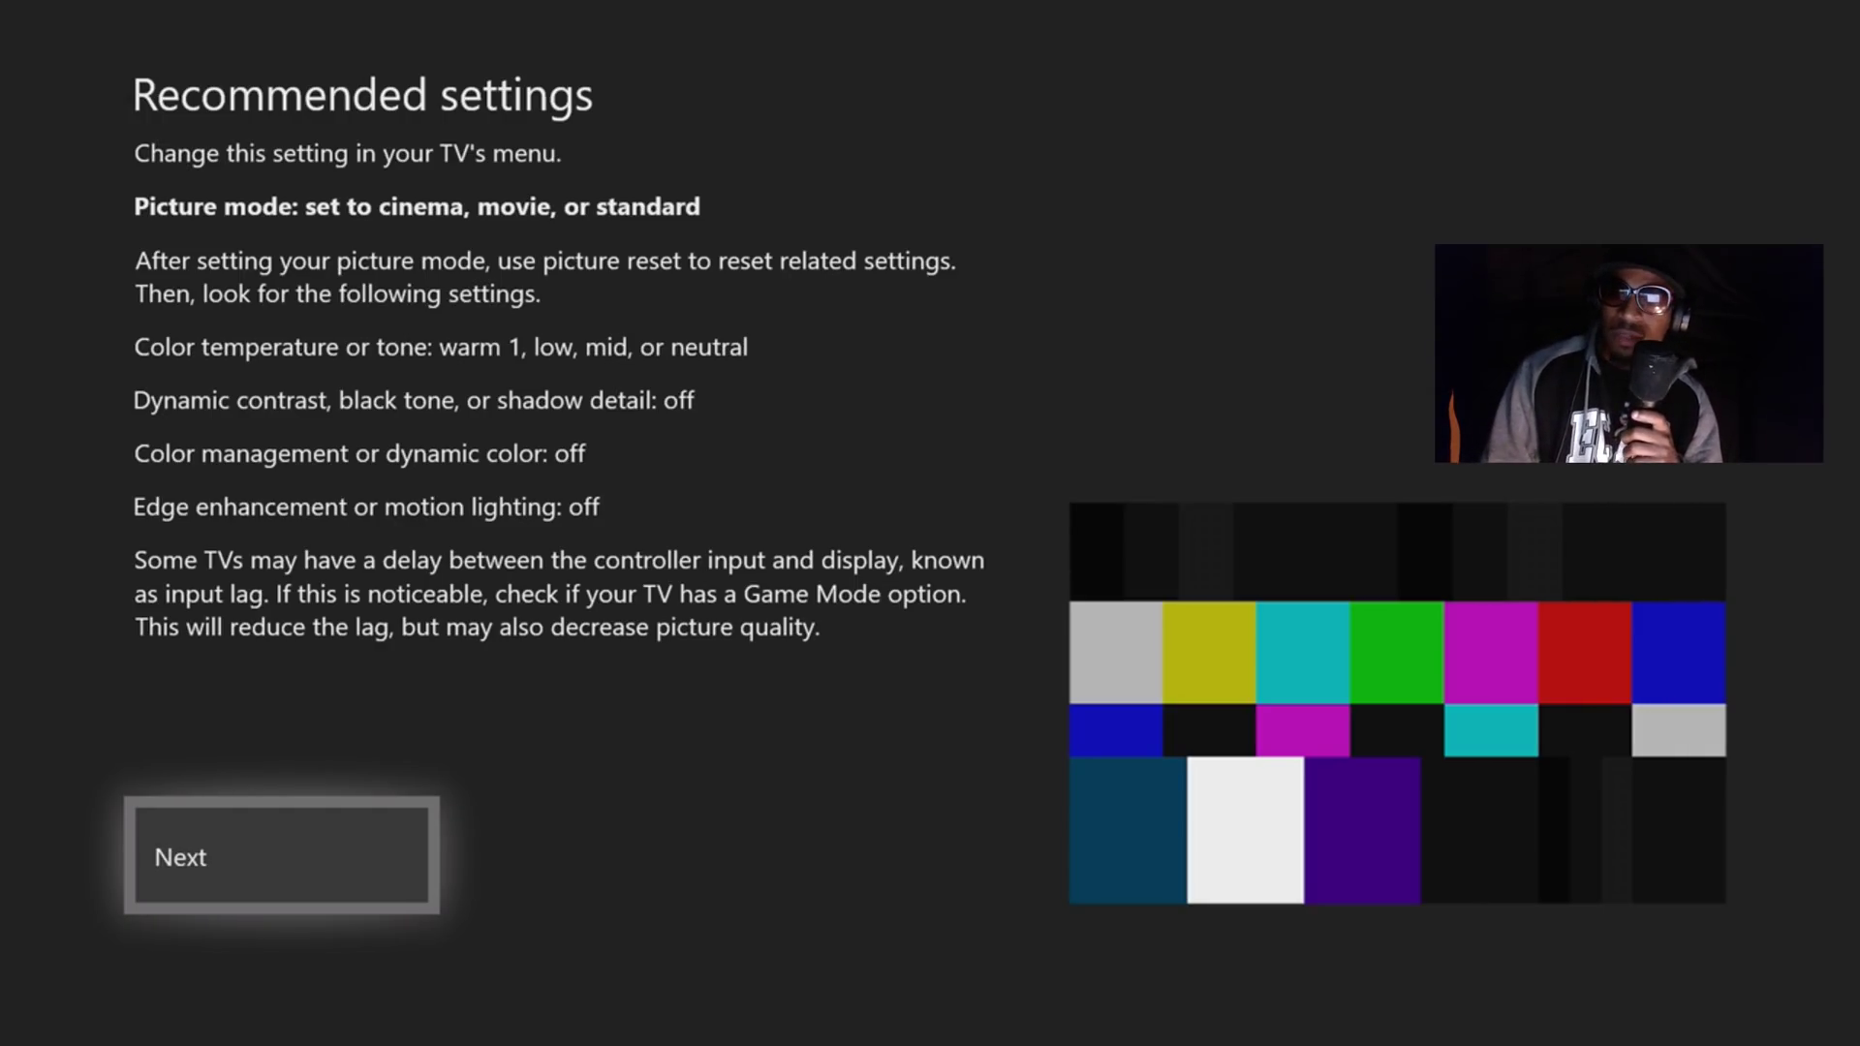
{"action": "key", "text": "Return"}
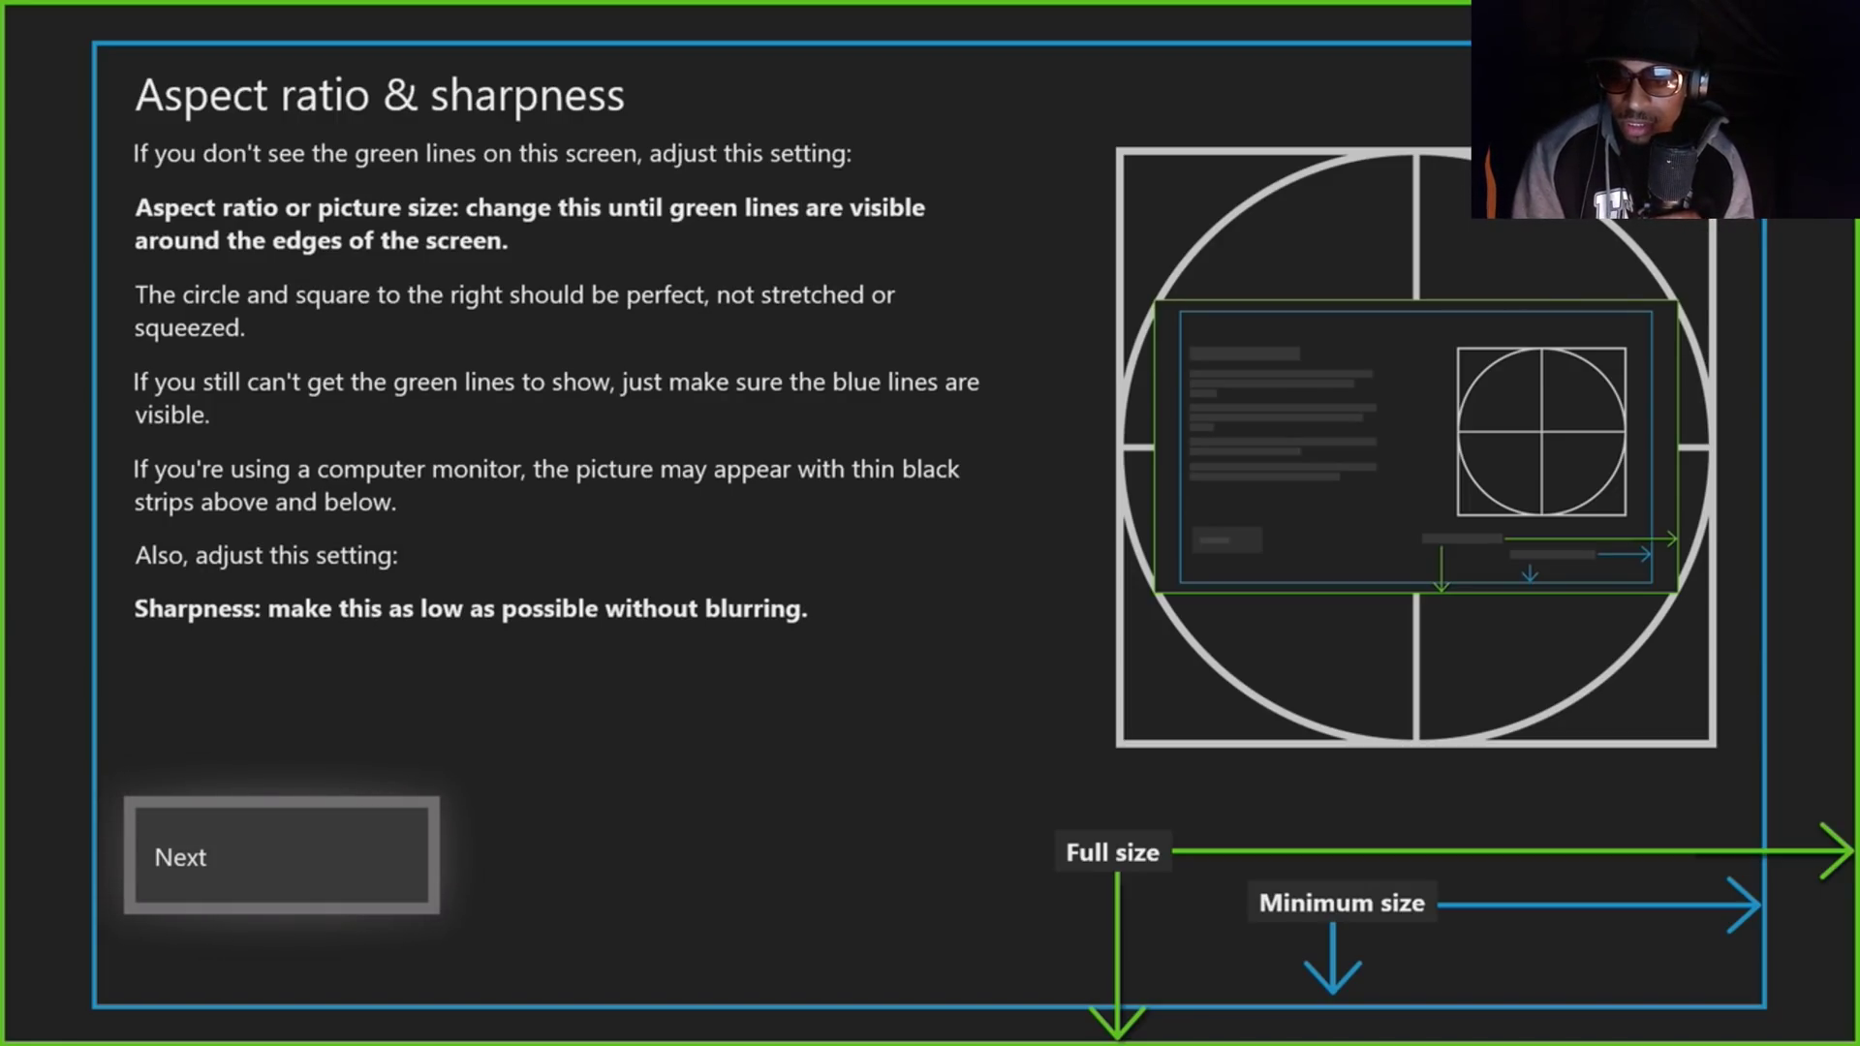
Step through the brightness, contrast, second brightness and advanced color calibration pages
{"action": "key", "text": "Return"}
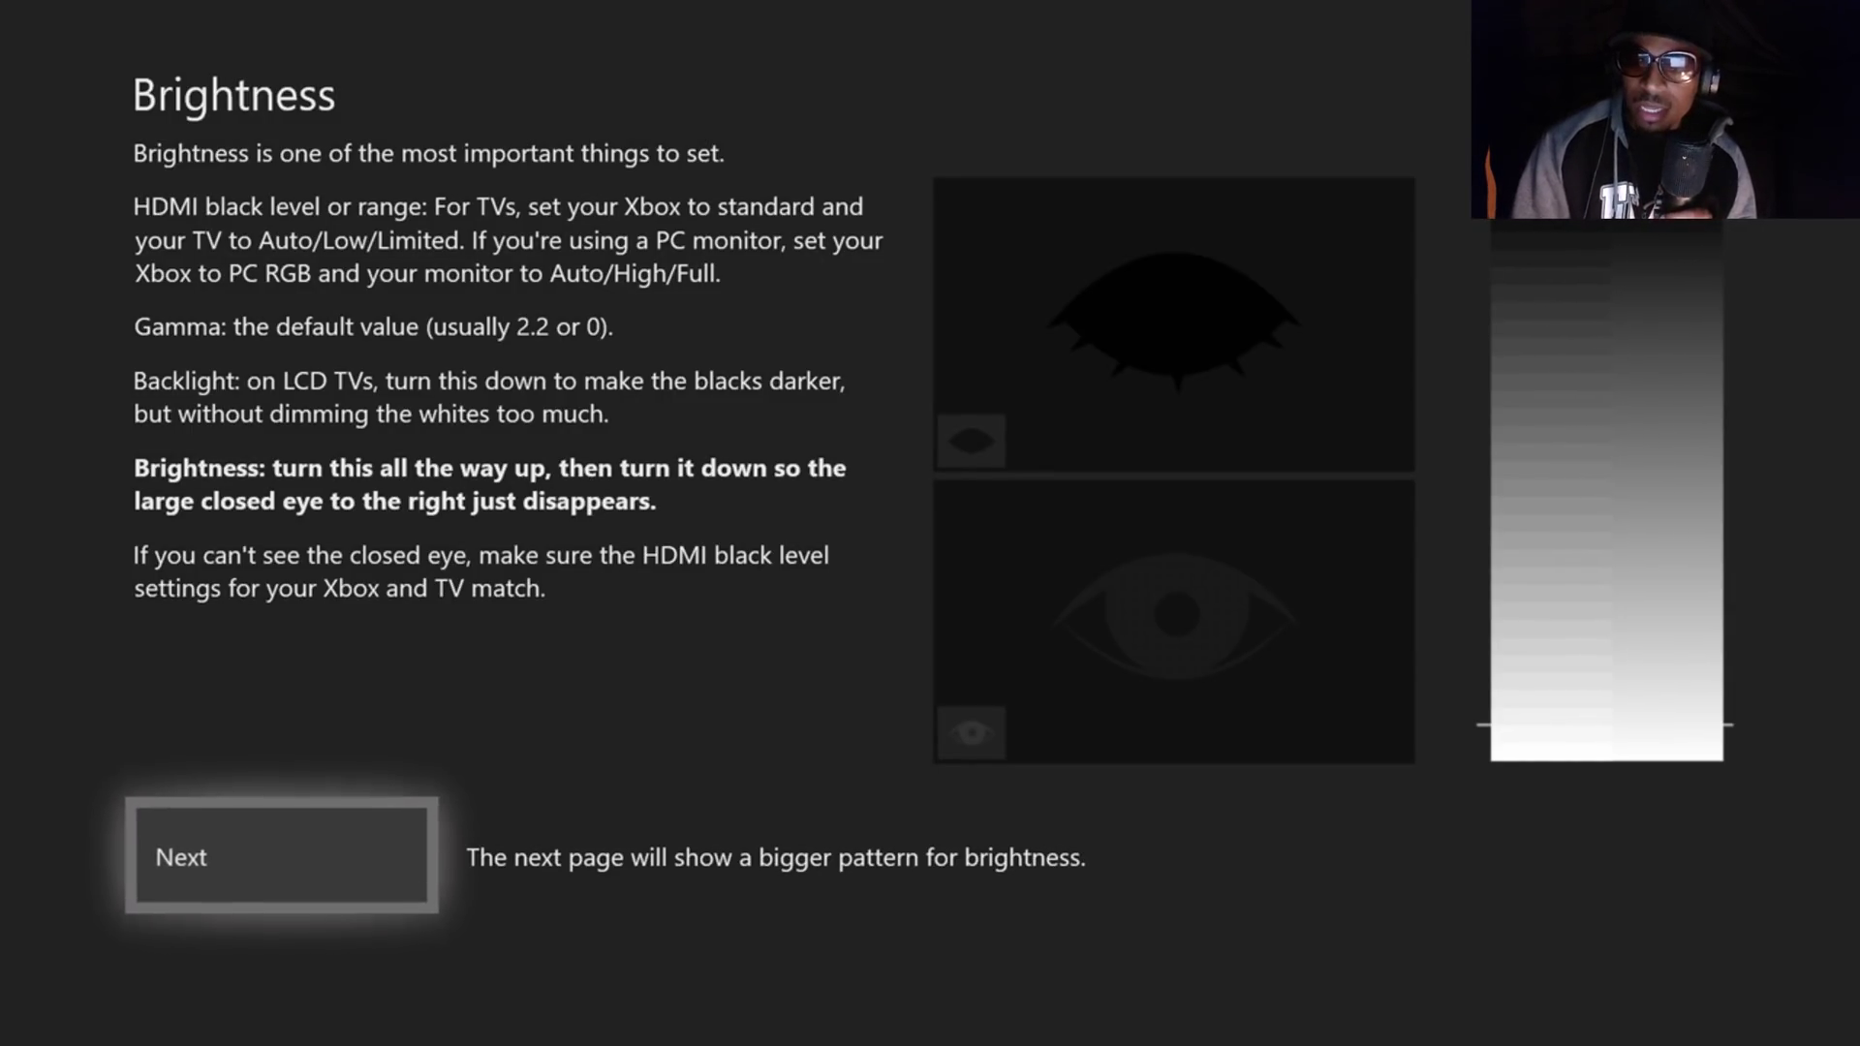
{"action": "key", "text": "Return"}
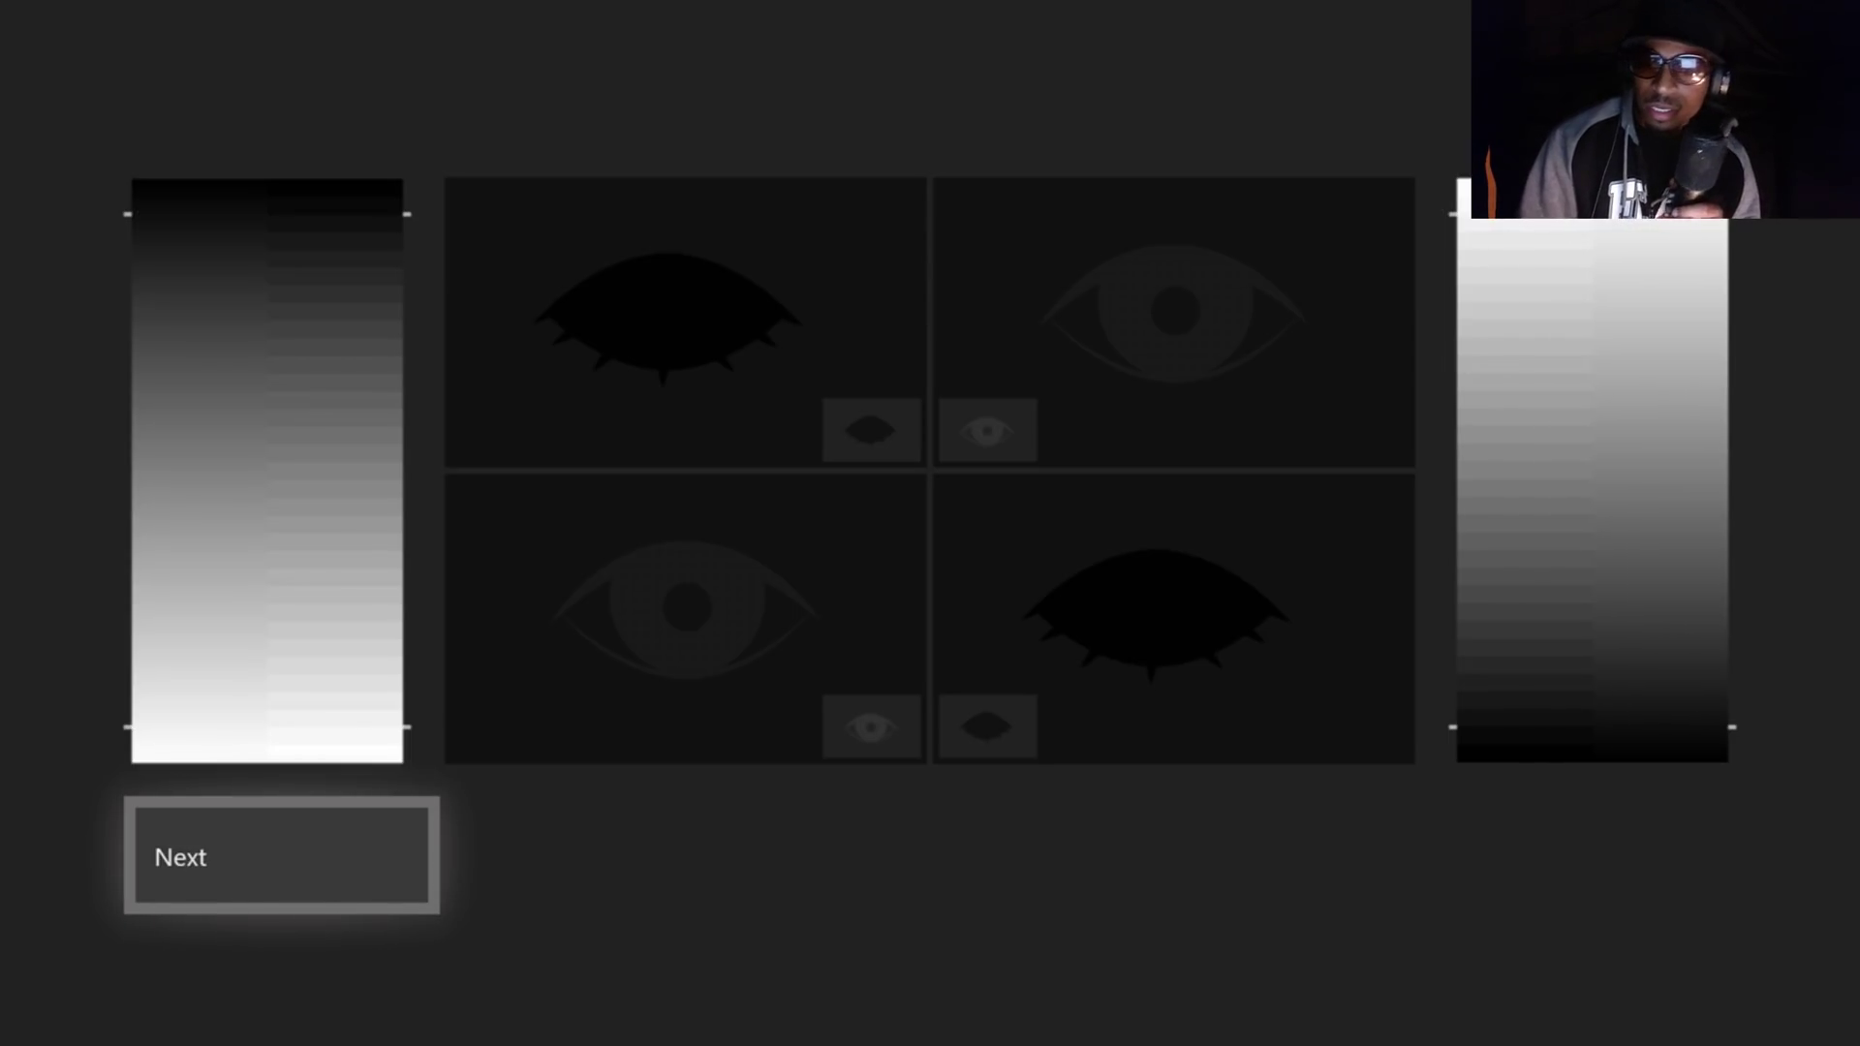
{"action": "key", "text": "Return"}
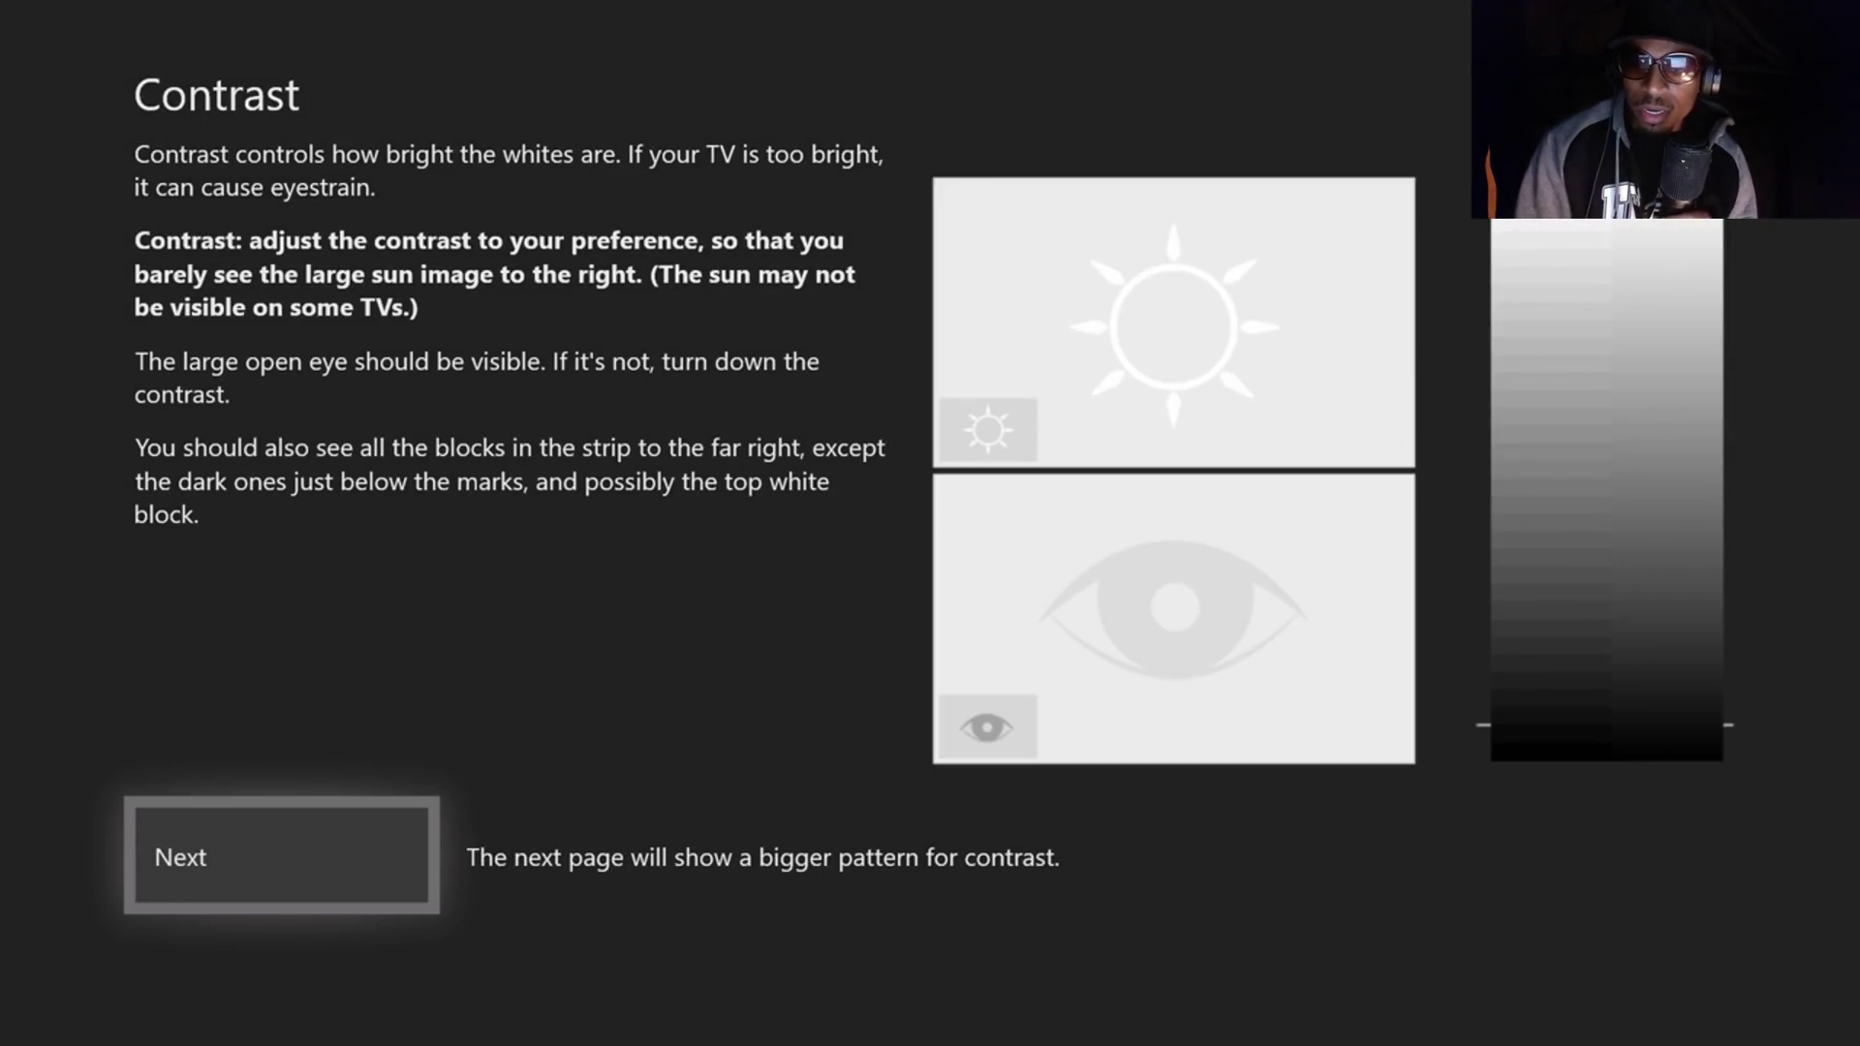
{"action": "key", "text": "Return"}
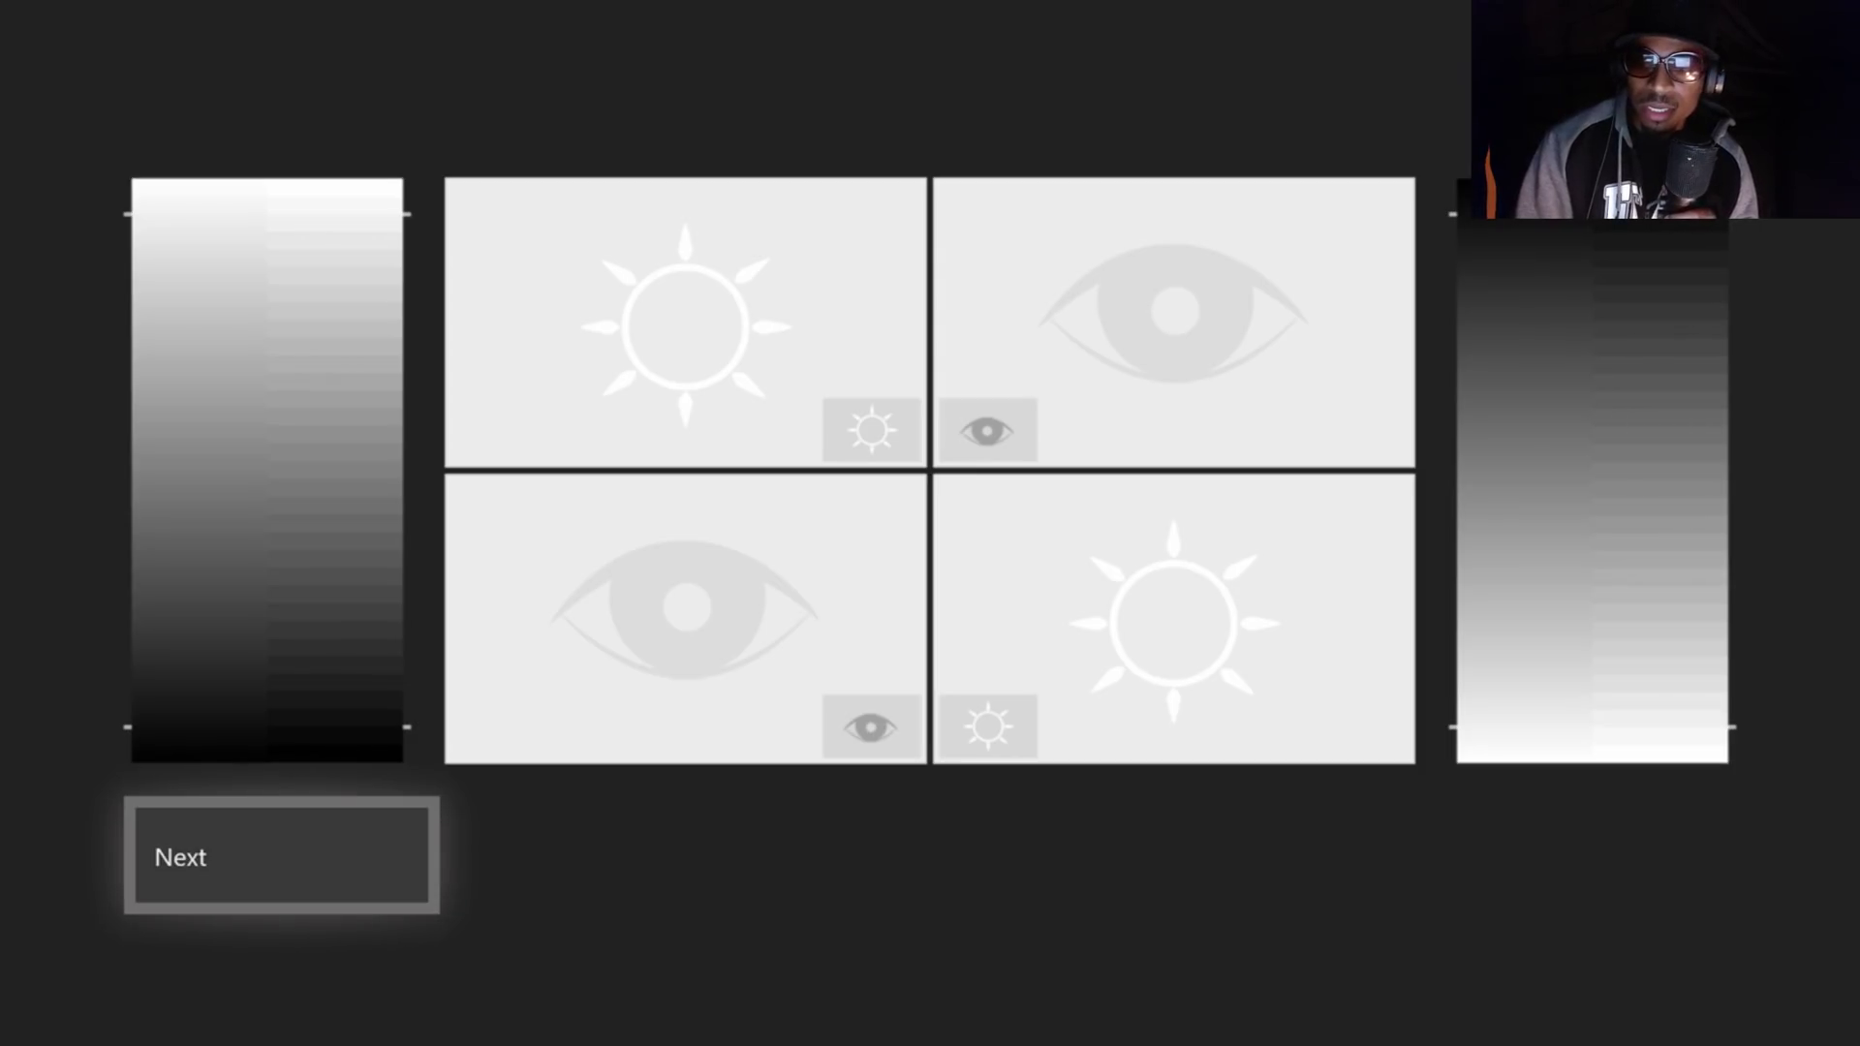
{"action": "key", "text": "Return"}
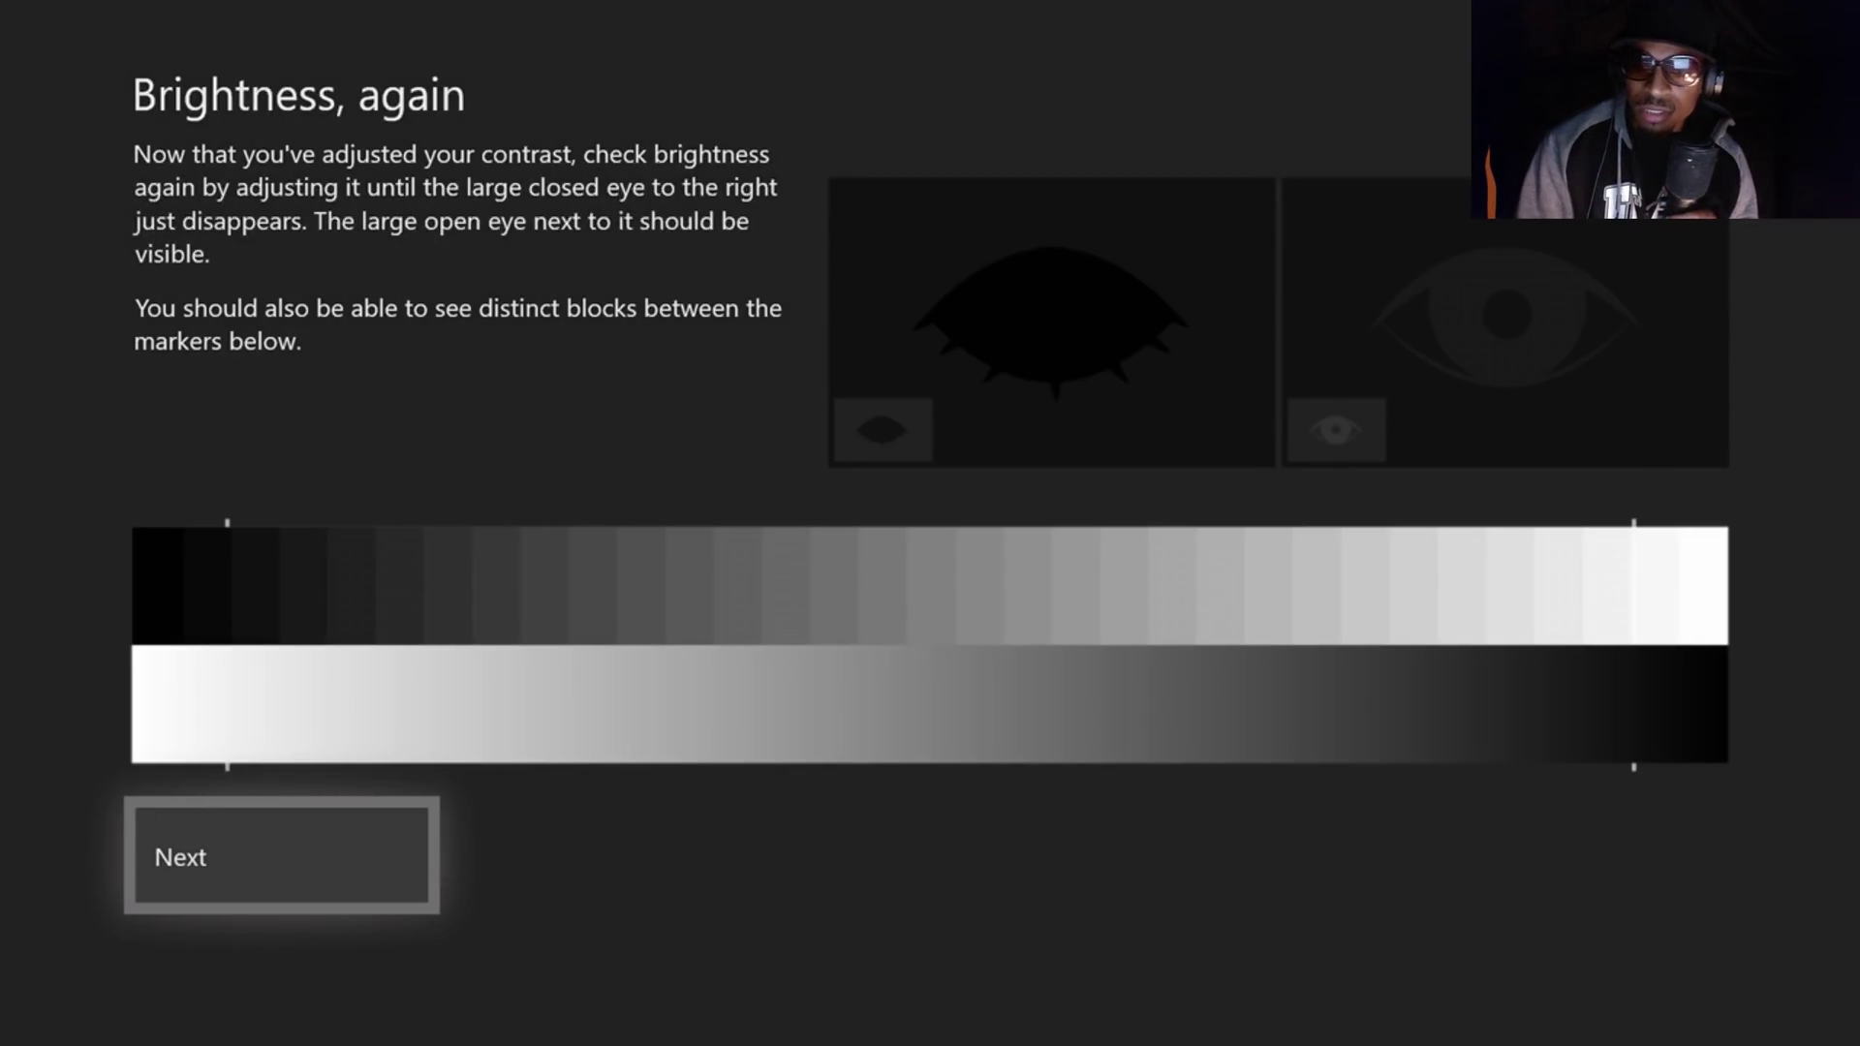
{"action": "key", "text": "Return"}
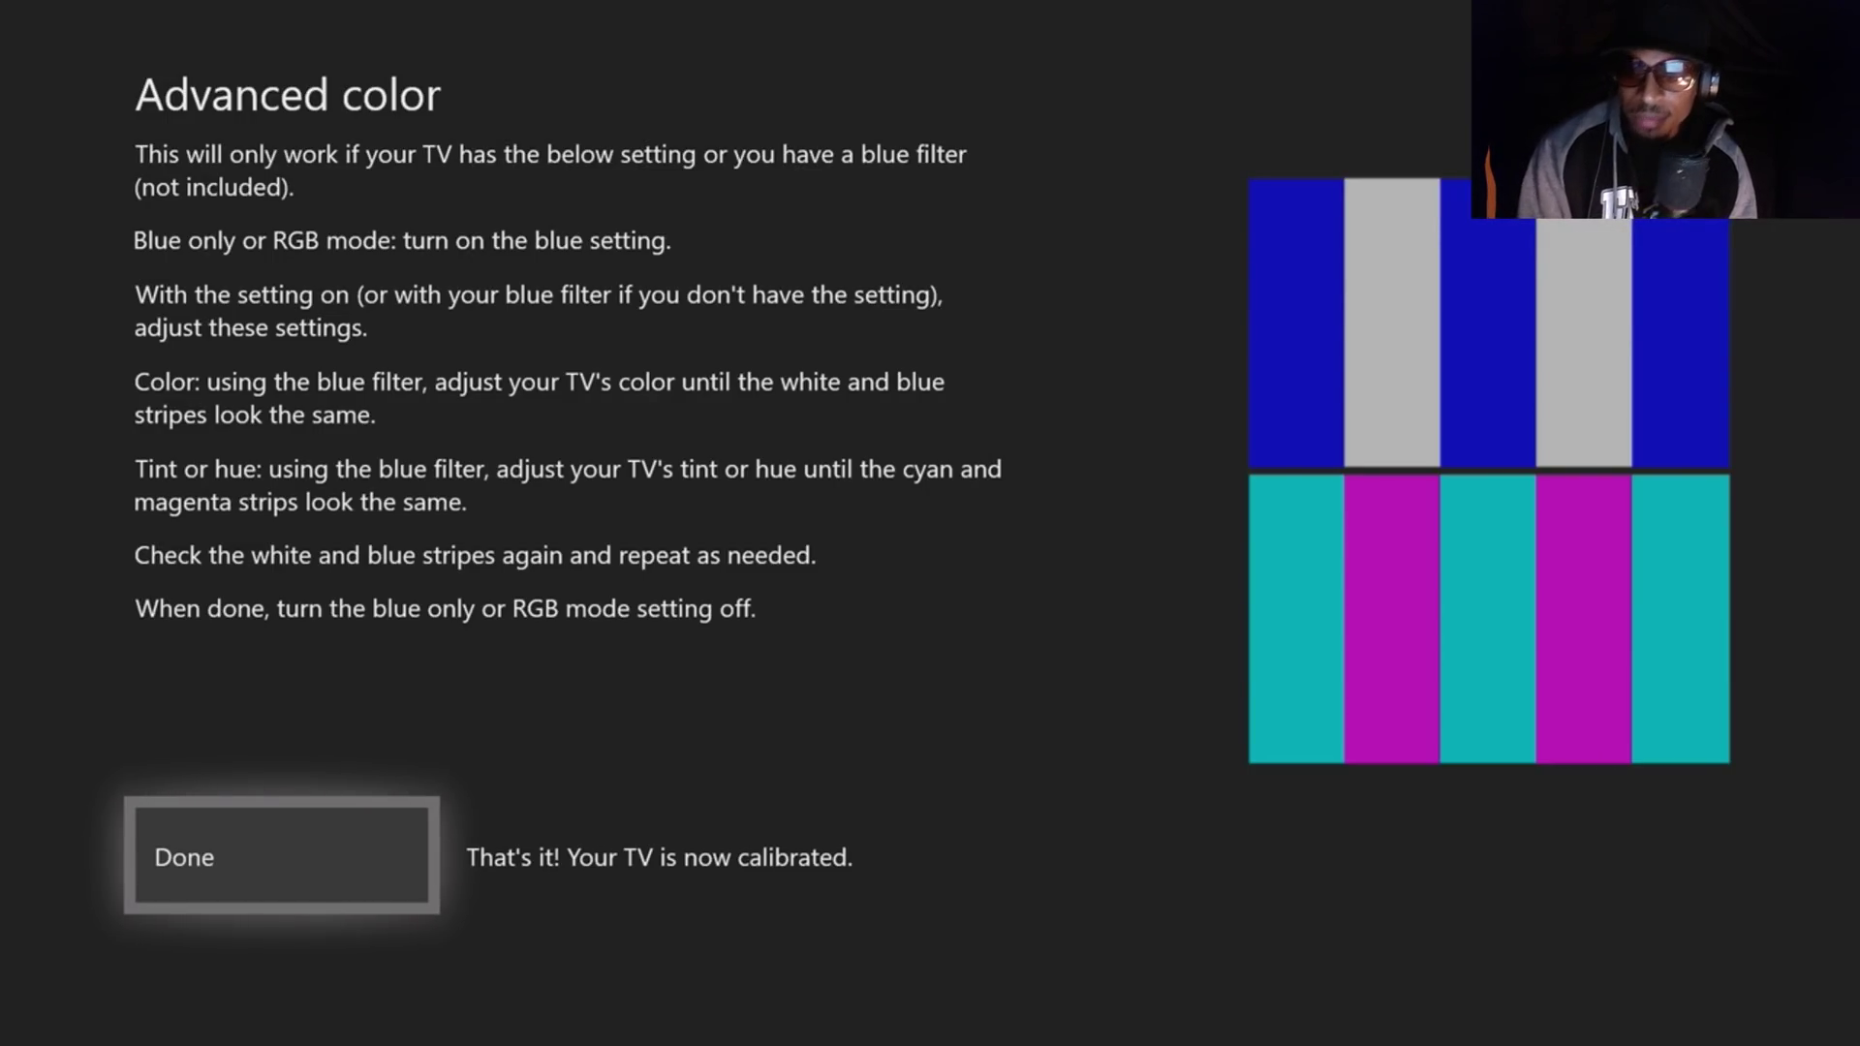
Back out of the calibration wizard to the Display & sound page
{"action": "key", "text": "Escape"}
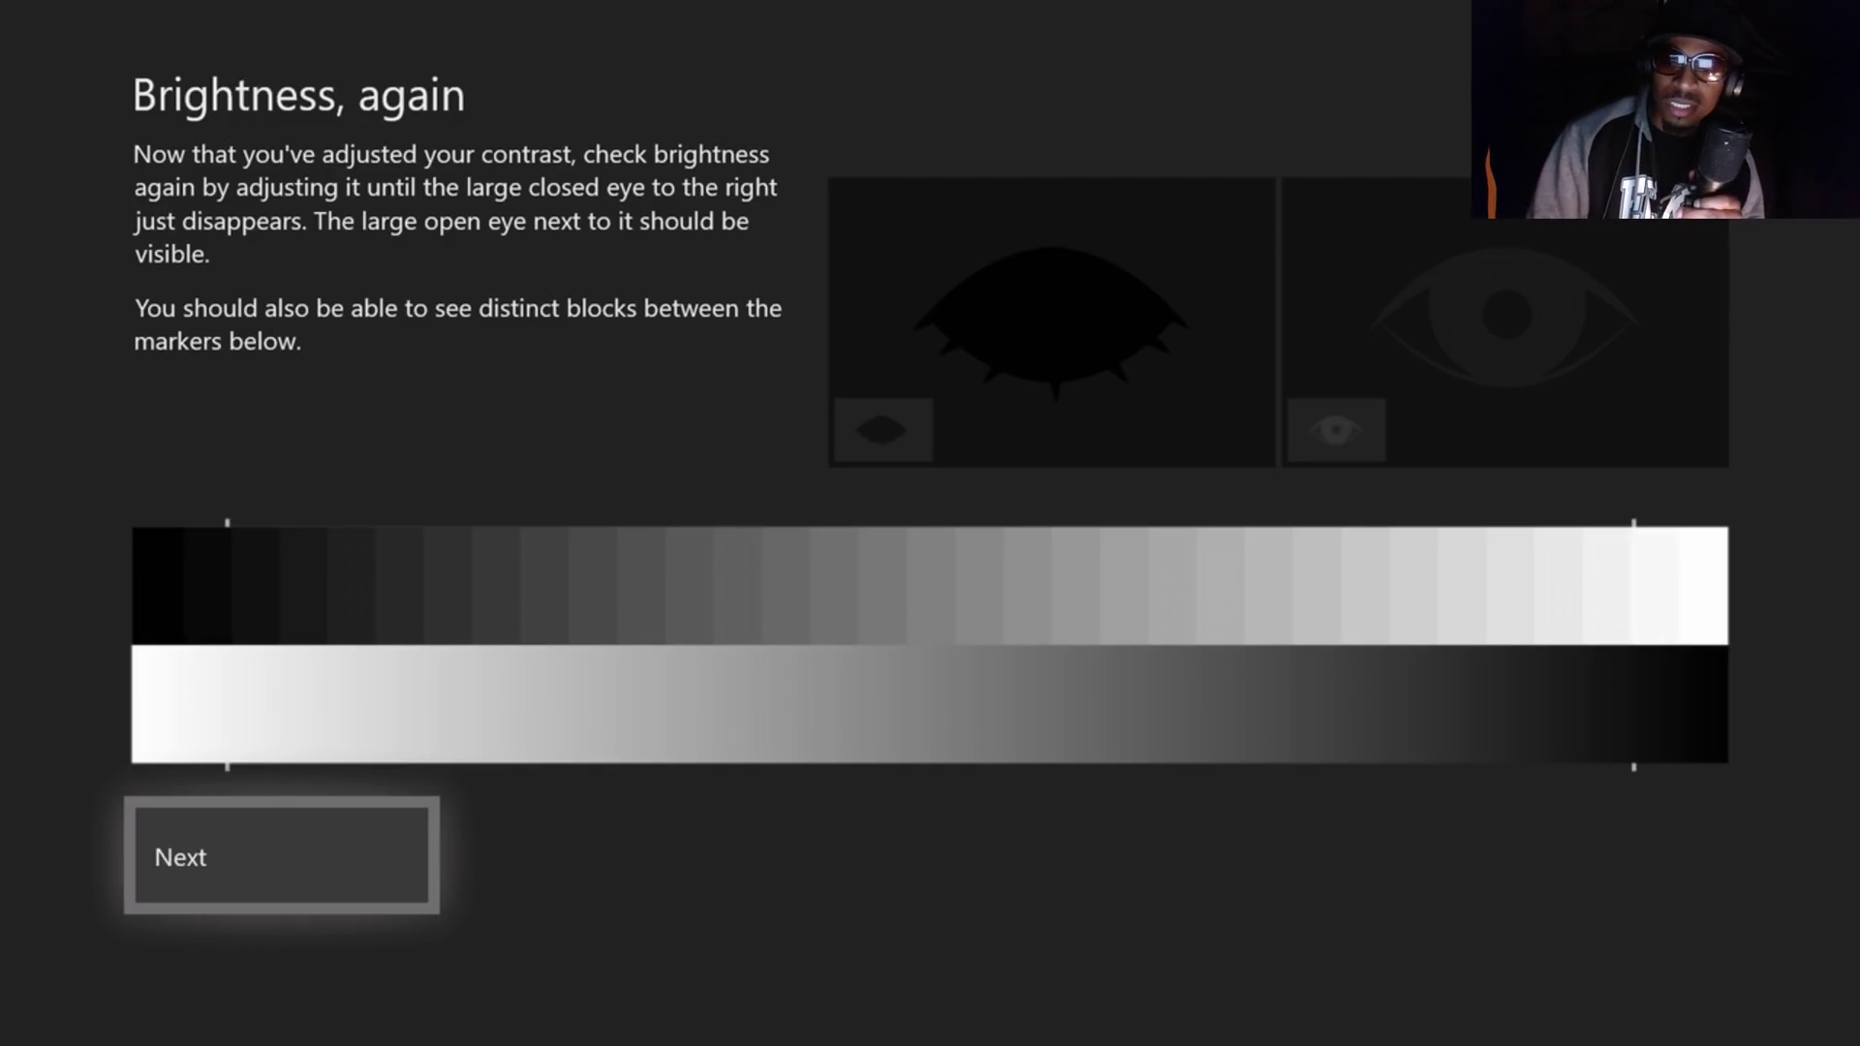
{"action": "key", "text": "Escape"}
{"action": "key", "text": "Escape"}
{"action": "key", "text": "Escape"}
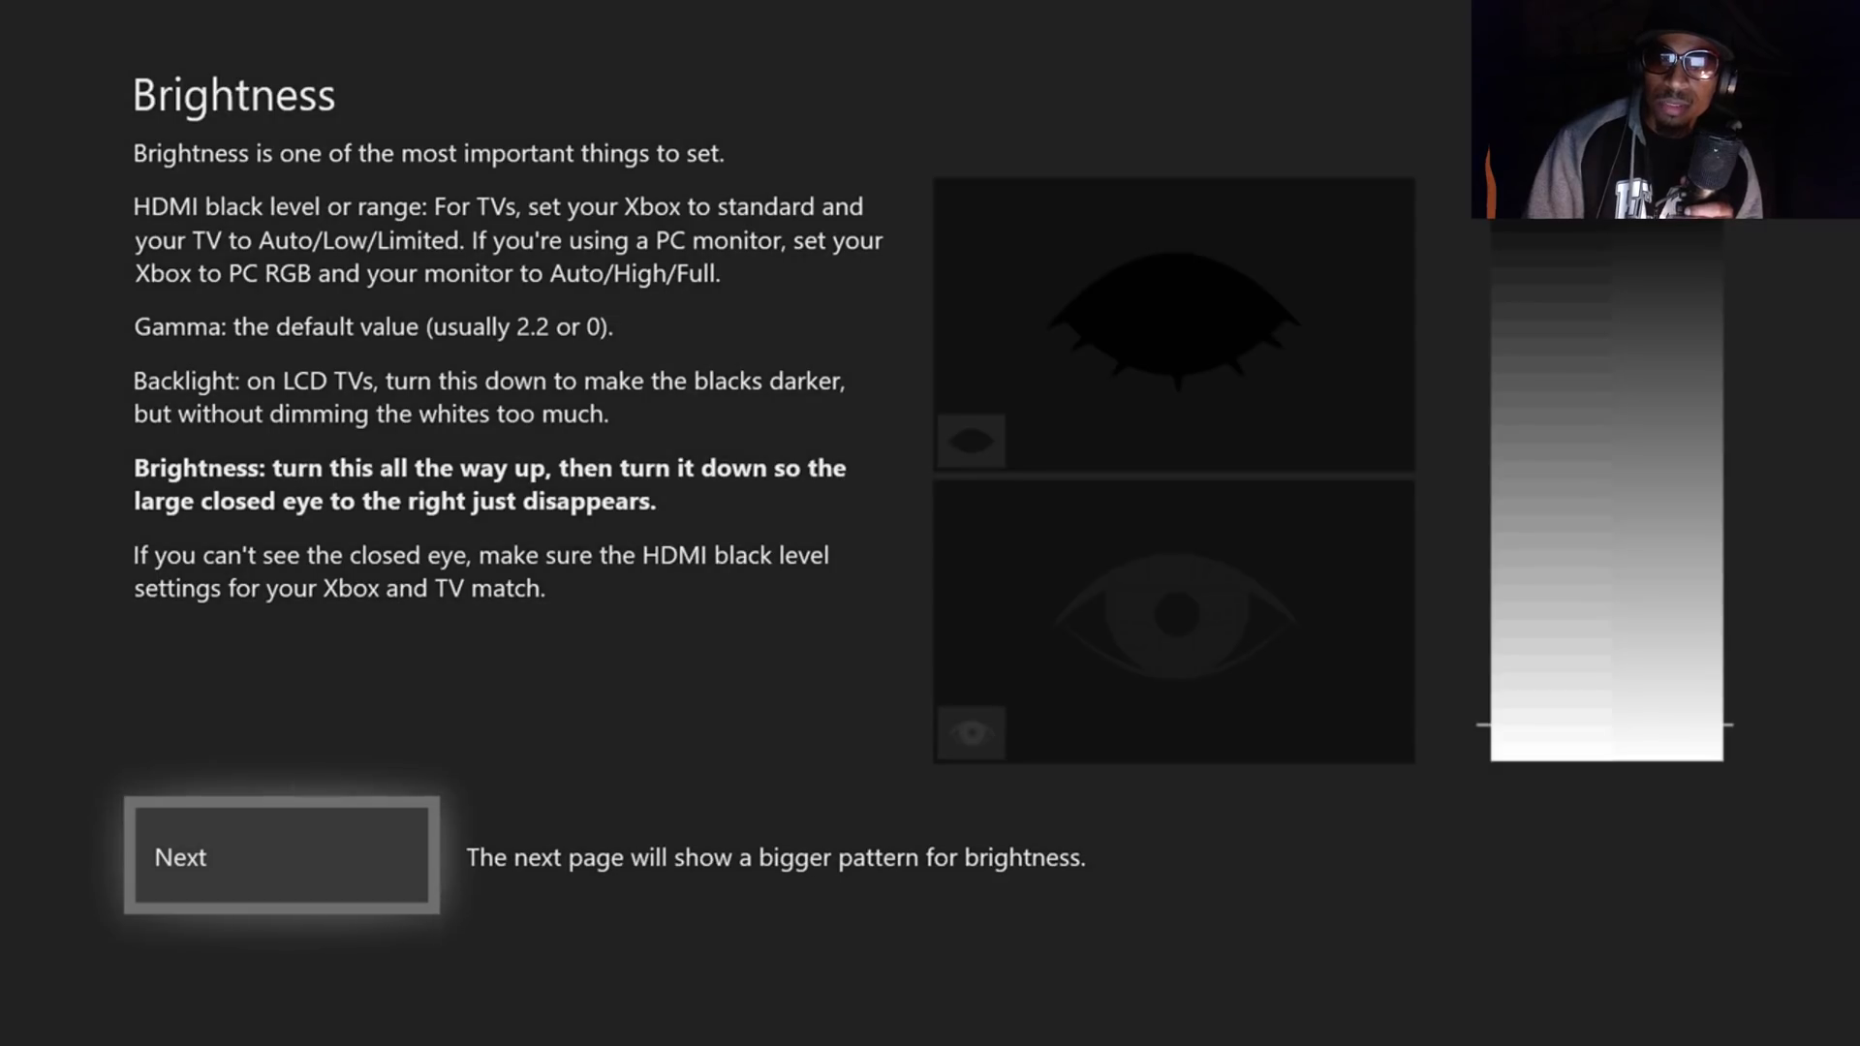
{"action": "key", "text": "Escape"}
{"action": "key", "text": "Escape"}
{"action": "key", "text": "Escape"}
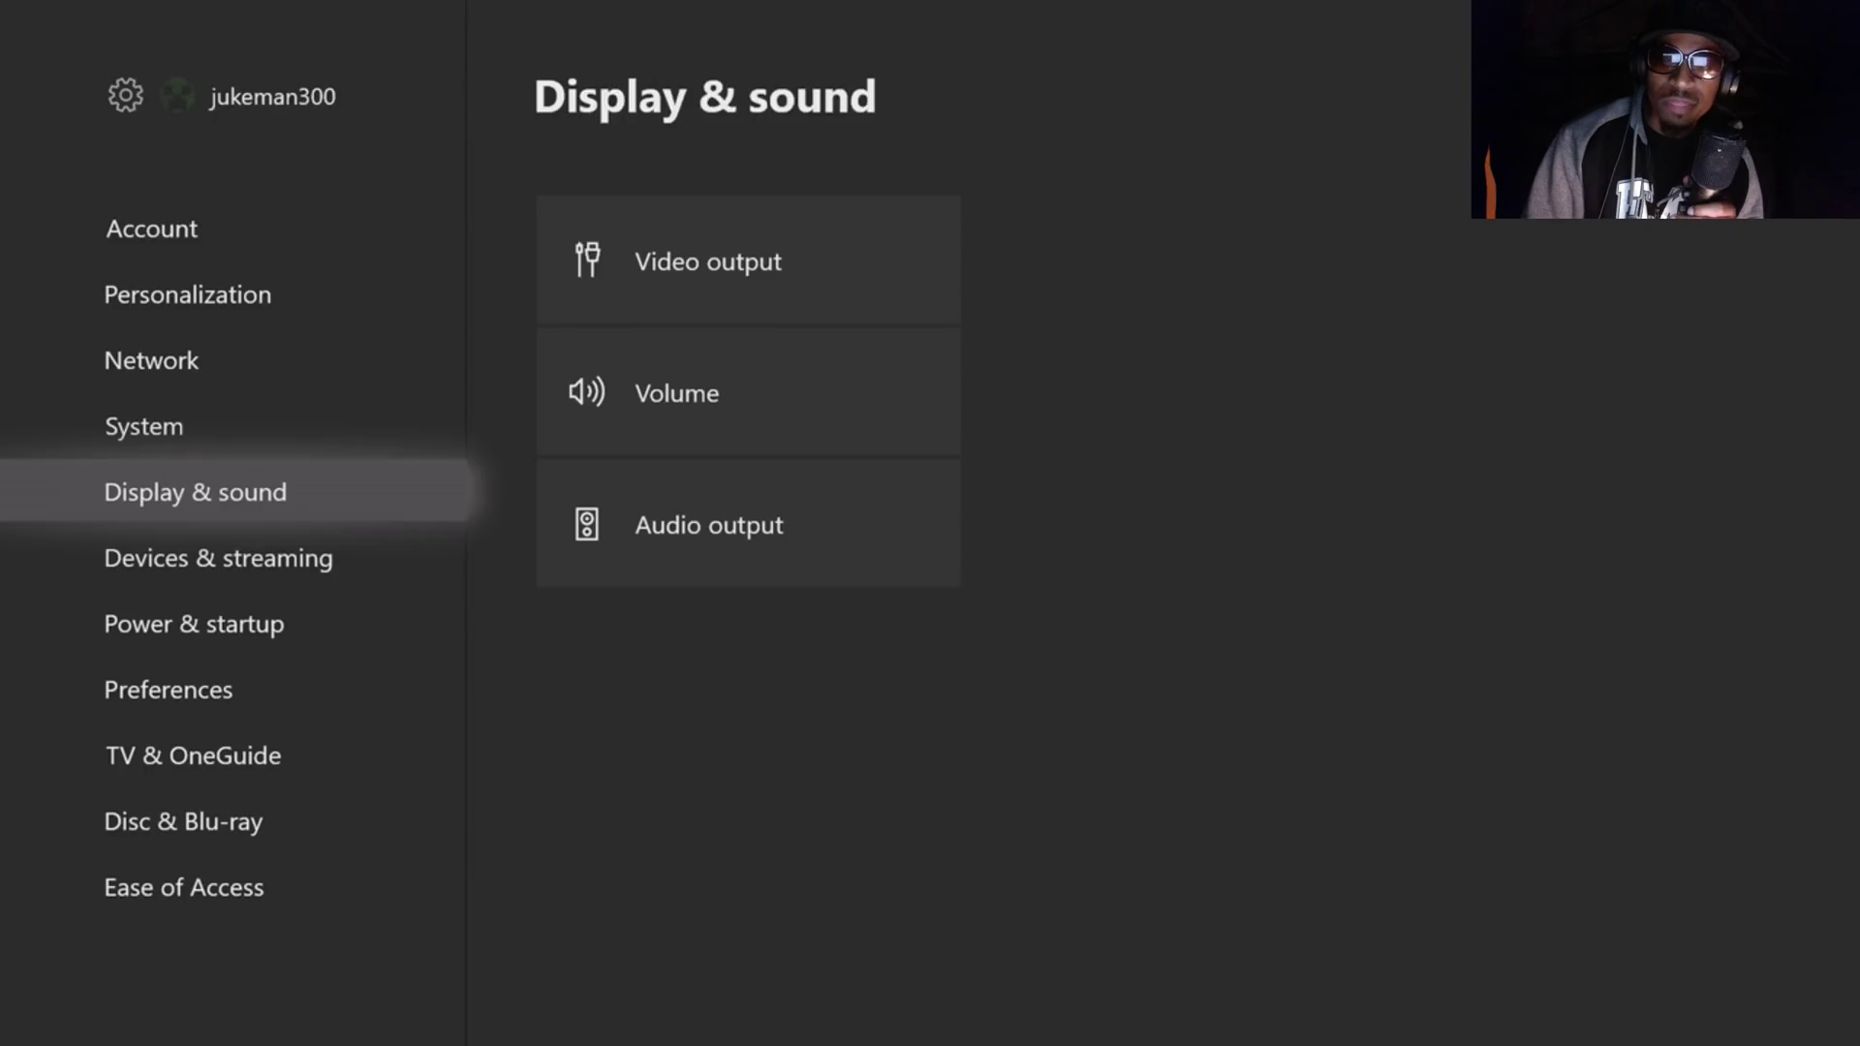